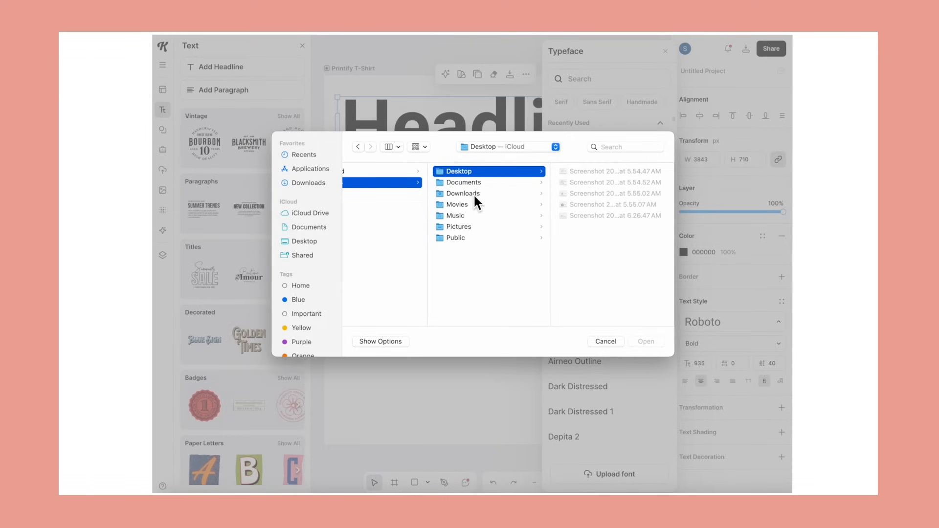
Load Picky Retro Italic.otf from the Picky-Retro-76516592 folder in Downloads as the font to upload.
{"action": "left_click", "coordinate": [474, 195]}
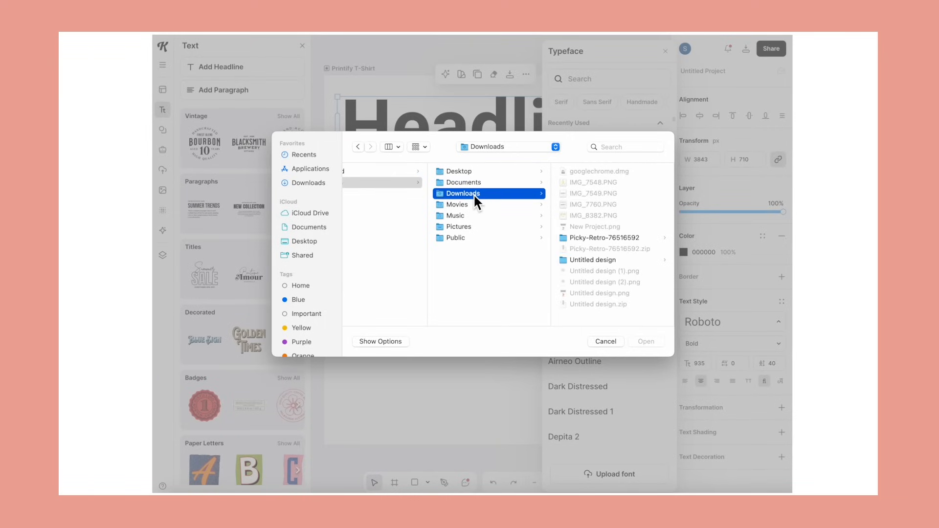
{"action": "left_click", "coordinate": [603, 237]}
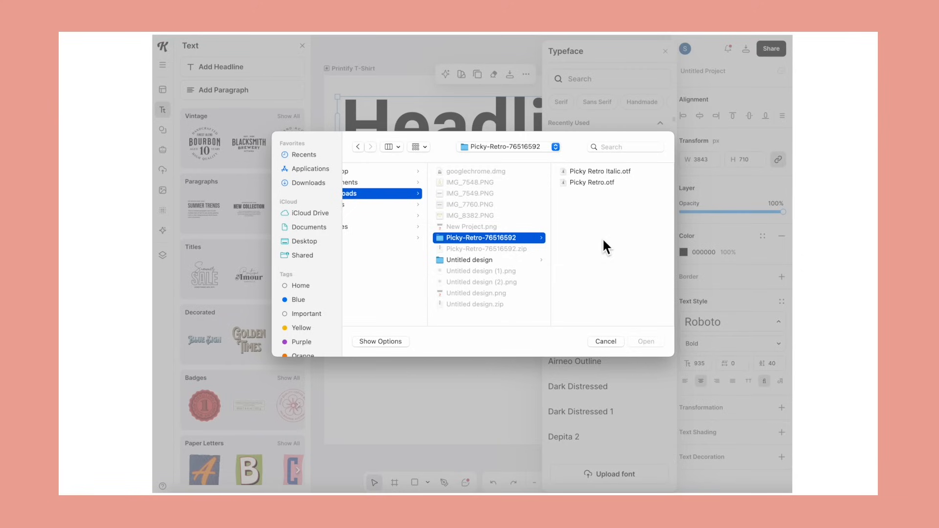
{"action": "left_click", "coordinate": [597, 174]}
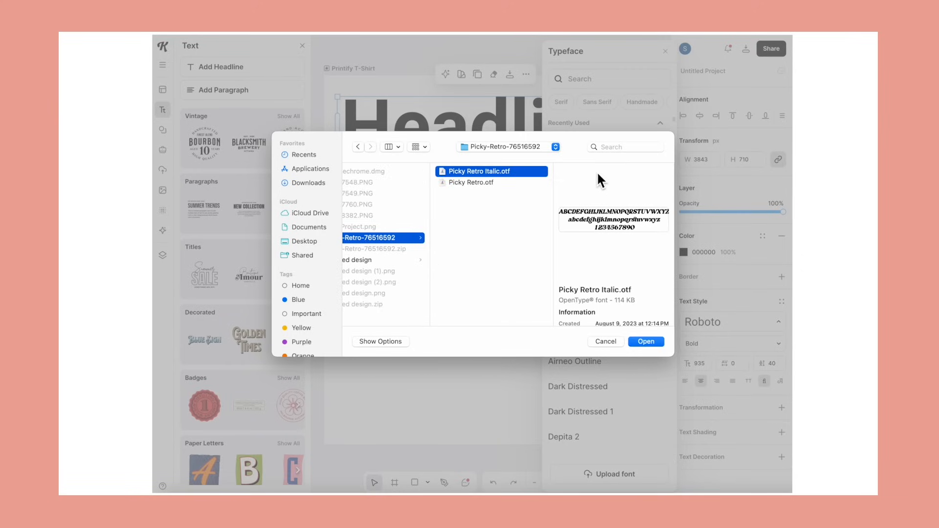
{"action": "left_click", "coordinate": [646, 341]}
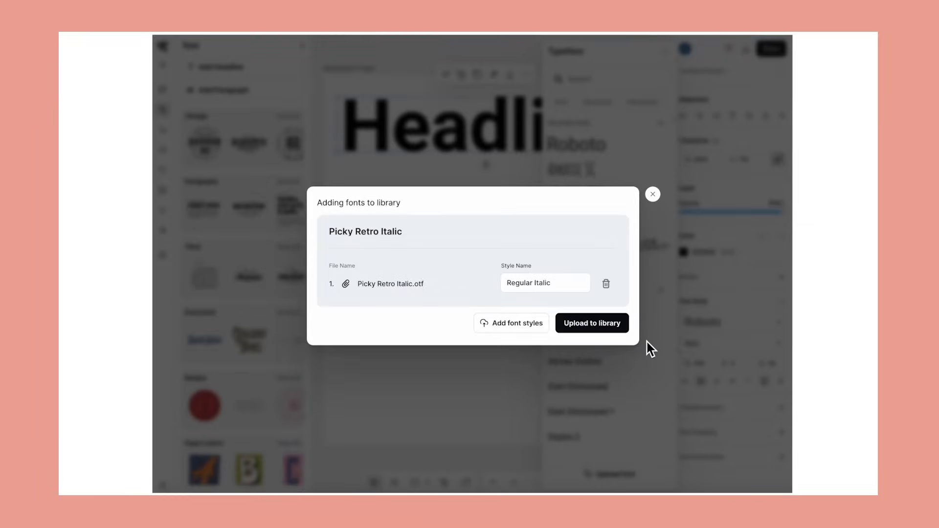
Add Picky Retro.otf as a second font style and upload both styles to the font library.
{"action": "left_click", "coordinate": [579, 325]}
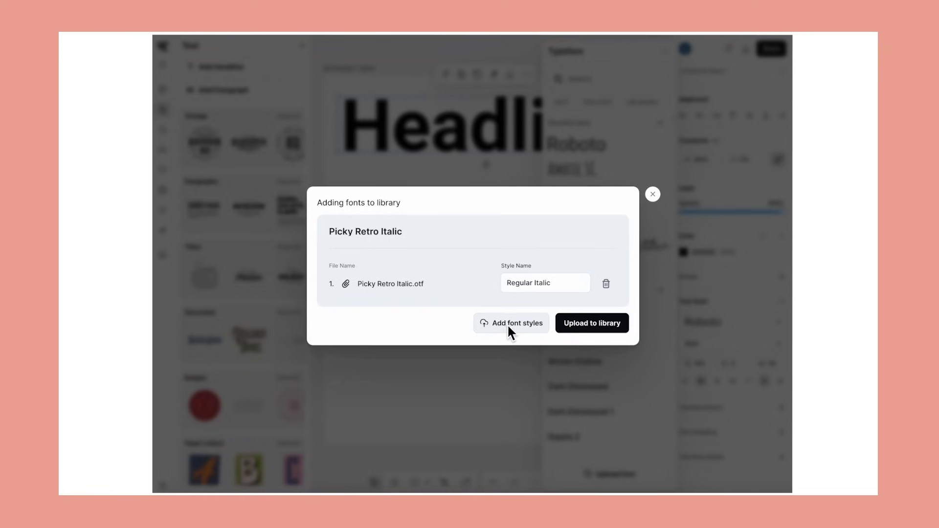
{"action": "left_click", "coordinate": [533, 323]}
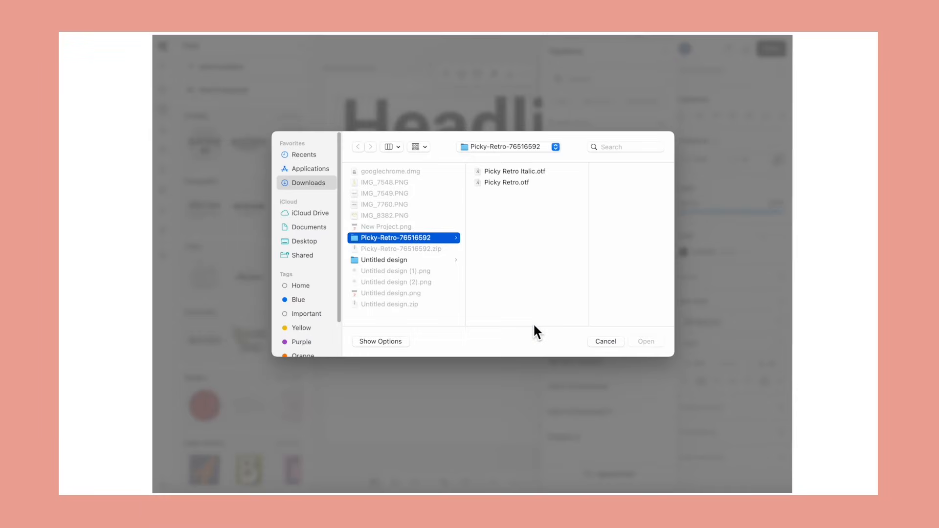
{"action": "left_click", "coordinate": [525, 184]}
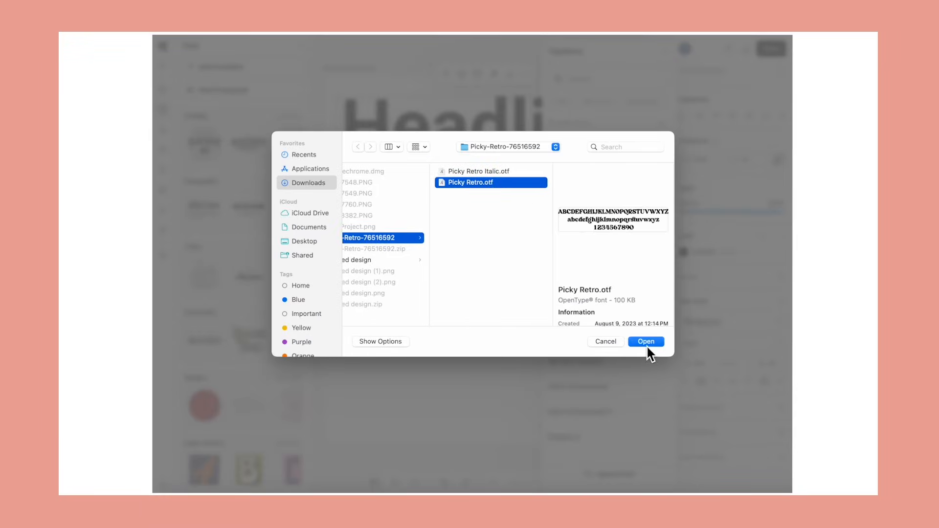
{"action": "left_click", "coordinate": [646, 344]}
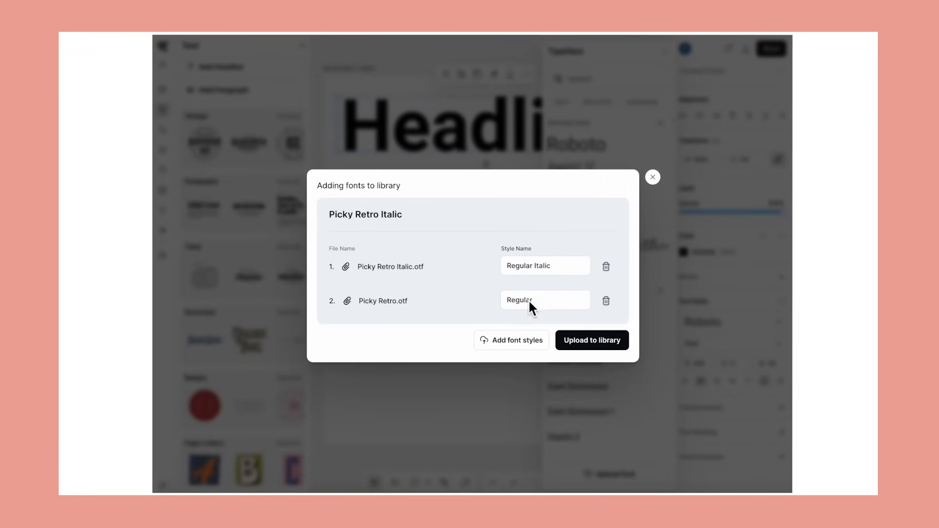
{"action": "left_click", "coordinate": [586, 343]}
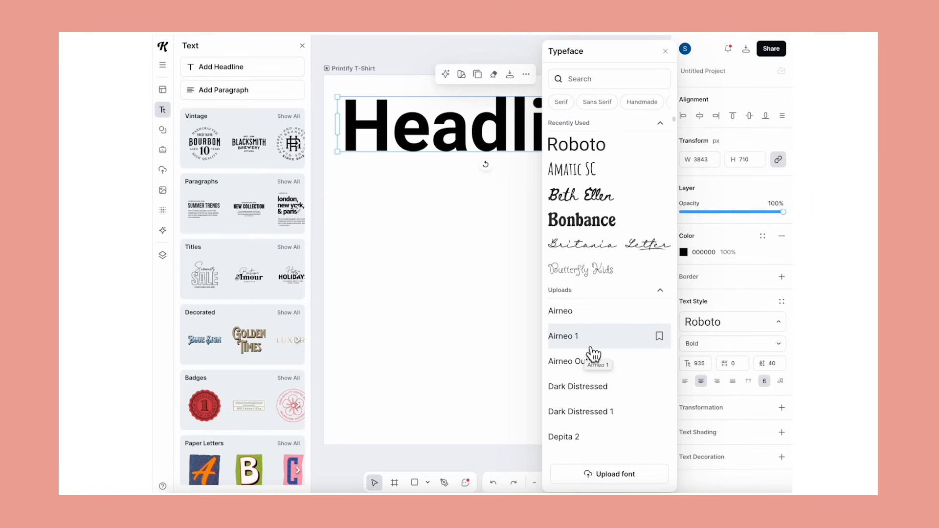
Find the uploaded fonts by searching for "picky" and apply Picky Retro Italic to the headline.
{"action": "left_click", "coordinate": [576, 79]}
{"action": "type", "text": "picky"}
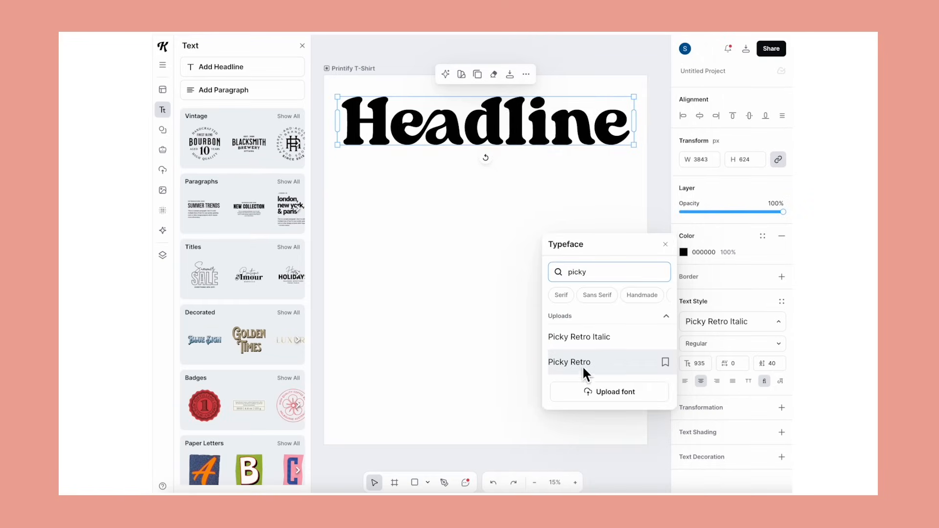
{"action": "left_click", "coordinate": [637, 341]}
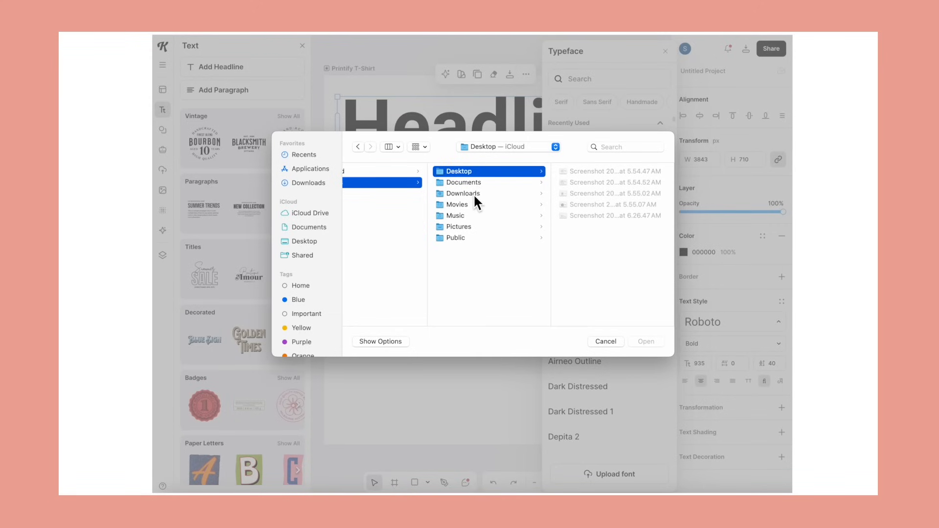
Select Picky Retro Italic.otf in the Picky-Retro-76516592 folder under Downloads.
{"action": "left_click", "coordinate": [474, 195]}
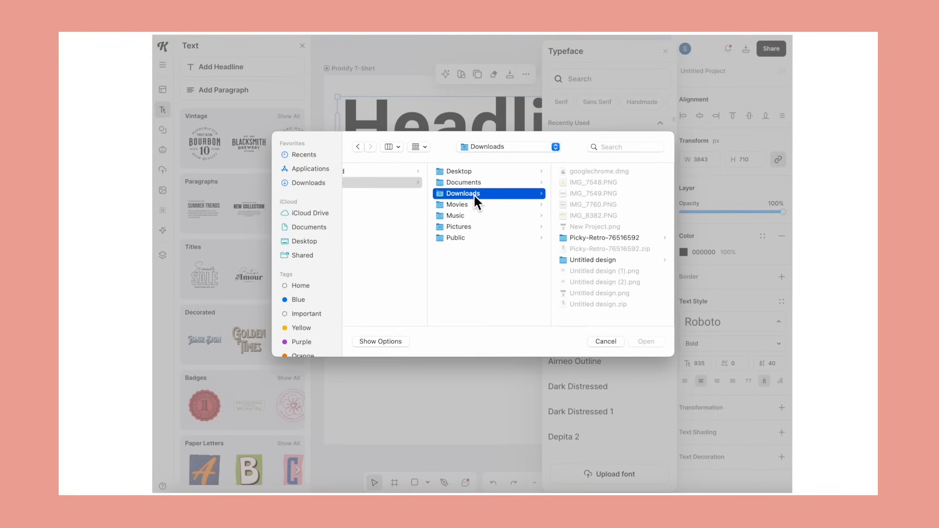
{"action": "left_click", "coordinate": [602, 238]}
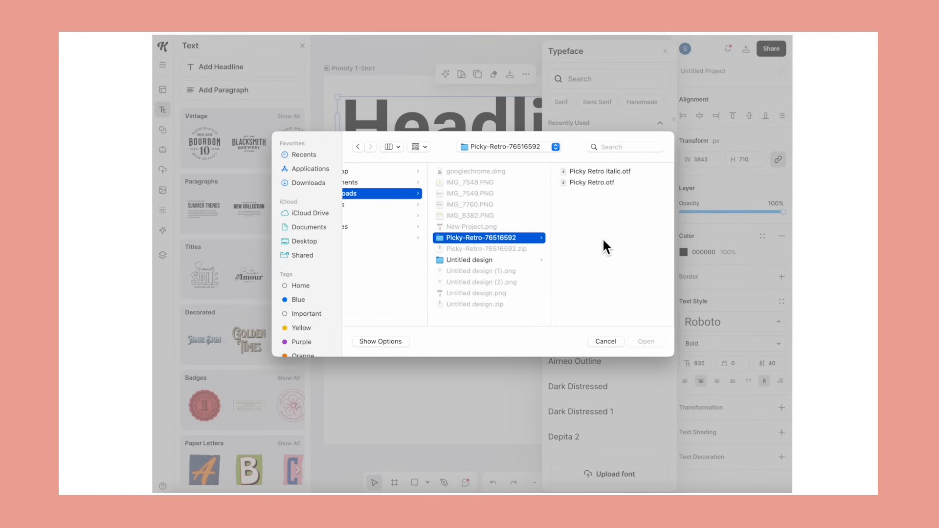
{"action": "left_click", "coordinate": [597, 173]}
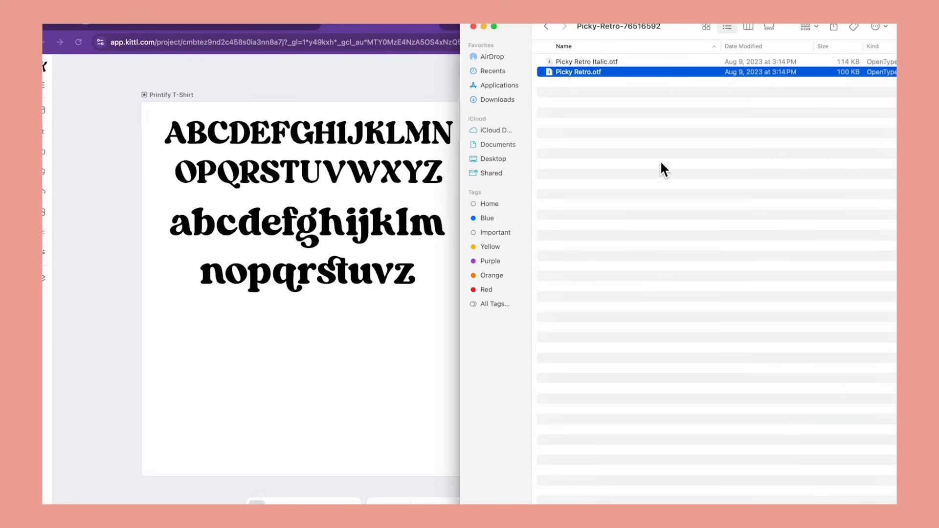
Open Picky Retro.otf from Finder and browse the font's glyphs in Font Book down to the swash alternates.
{"action": "double_click", "coordinate": [597, 73]}
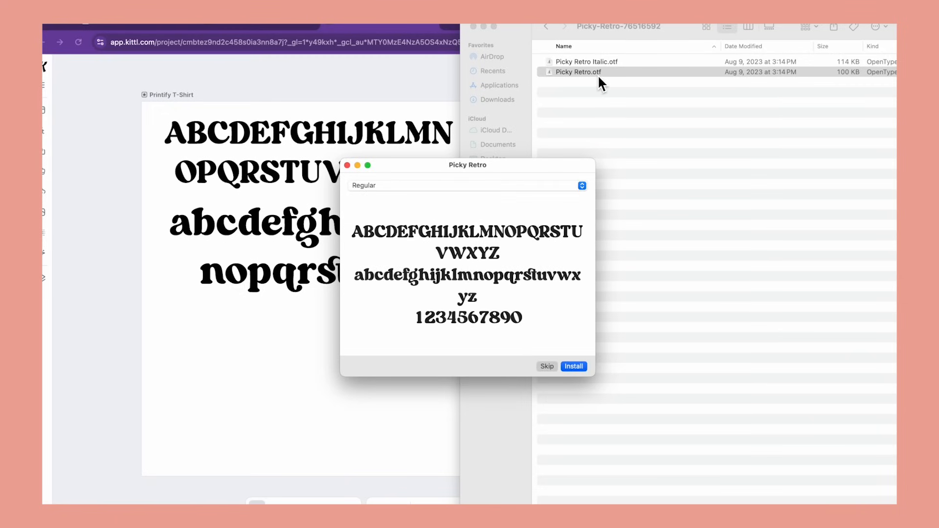
{"action": "left_click", "coordinate": [550, 367]}
{"action": "scroll", "coordinate": [405, 284], "scroll_direction": "down", "scroll_amount": 10}
{"action": "scroll", "coordinate": [404, 289], "scroll_direction": "down", "scroll_amount": 10}
{"action": "scroll", "coordinate": [406, 291], "scroll_direction": "down", "scroll_amount": 10}
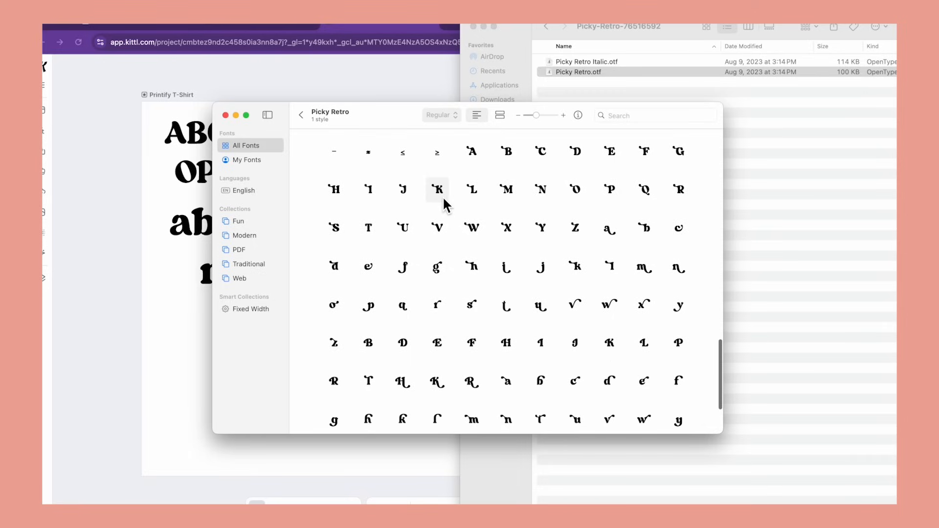
{"action": "scroll", "coordinate": [443, 310], "scroll_direction": "down", "scroll_amount": 5}
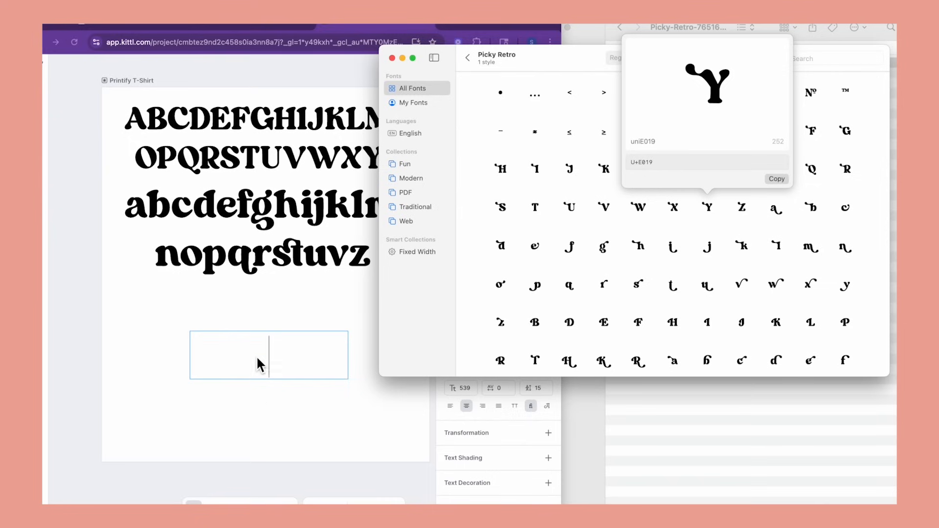
Write "You Can" as the first line of the lower text box, using the alternate Y (U+E019) and C (U+E002) glyphs from Font Book.
{"action": "left_click", "coordinate": [264, 361]}
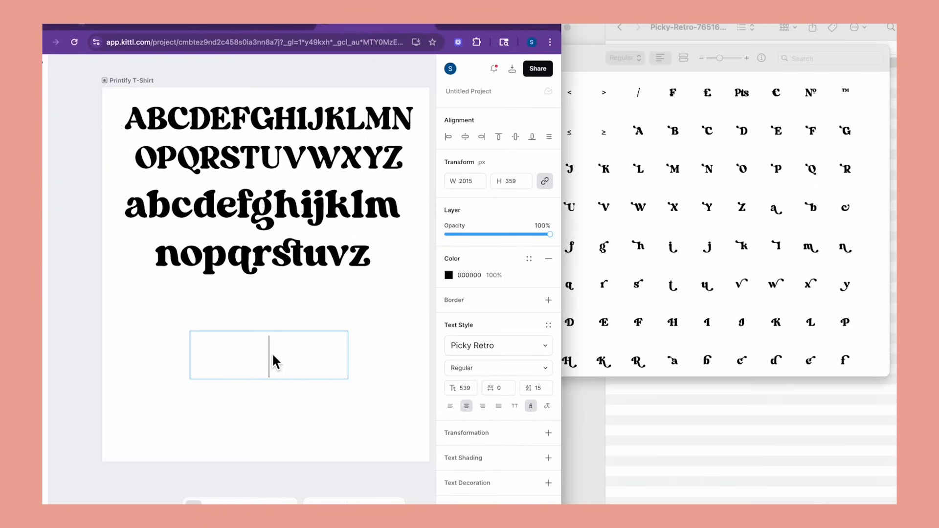
{"action": "type", "text": "ou"}
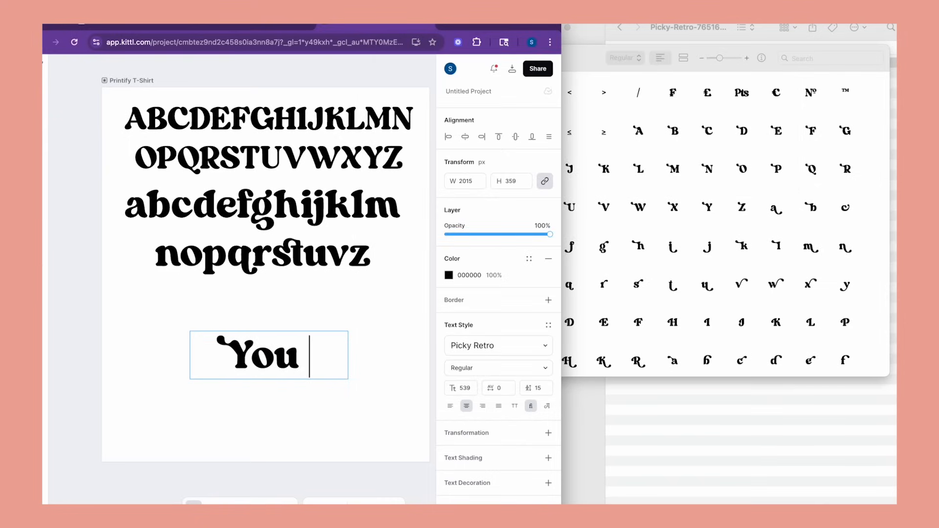
{"action": "left_click", "coordinate": [711, 139]}
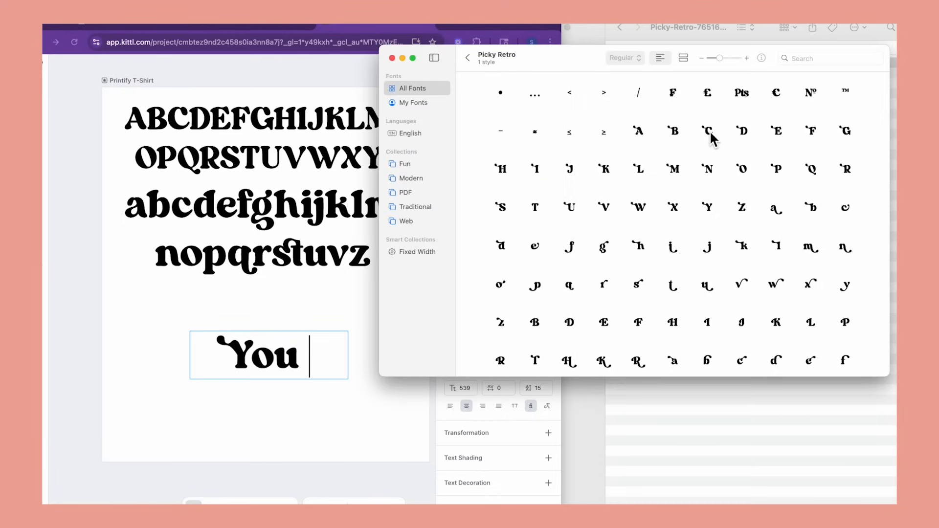
{"action": "left_click", "coordinate": [713, 137]}
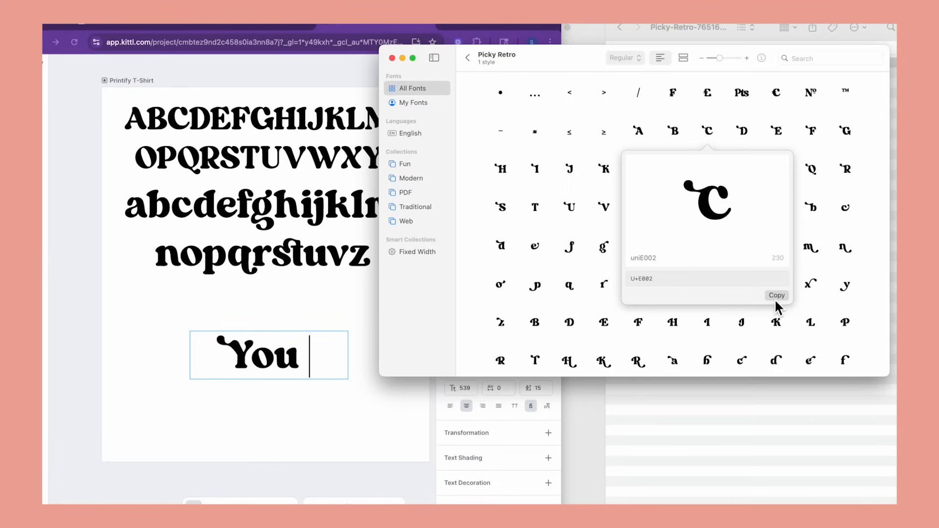
{"action": "left_click", "coordinate": [326, 360]}
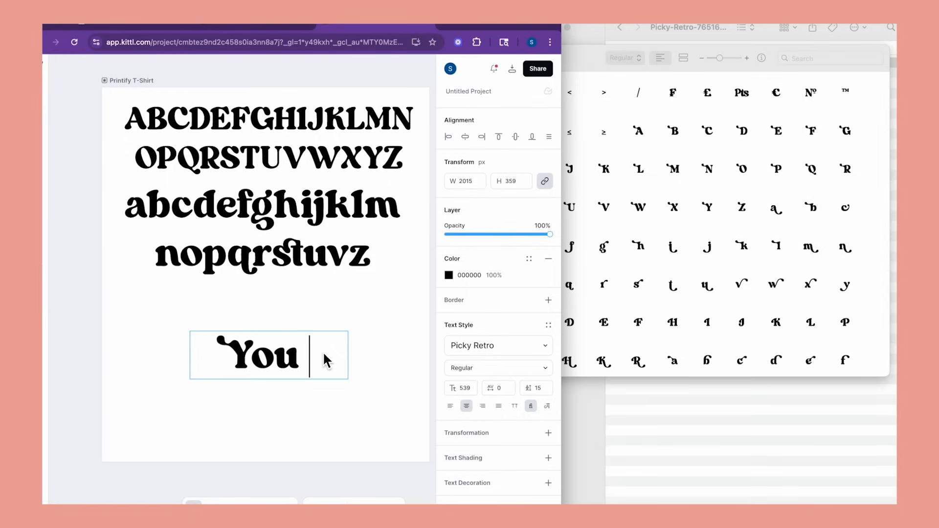
{"action": "key", "text": "super+v"}
{"action": "type", "text": "an"}
{"action": "key", "text": "Return"}
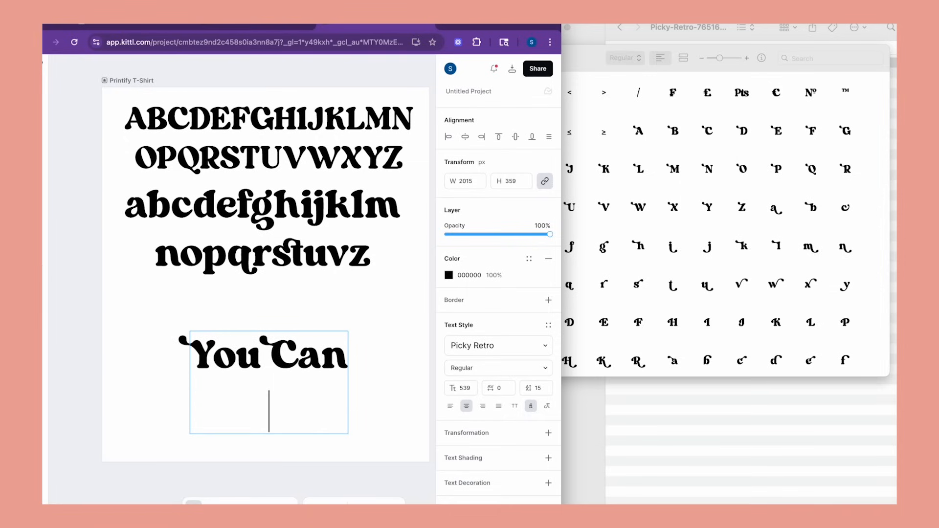
Write "Do This!" on the second line, using the alternate D (U+E037) and T (U+E041) glyphs from Font Book.
{"action": "left_click", "coordinate": [660, 237]}
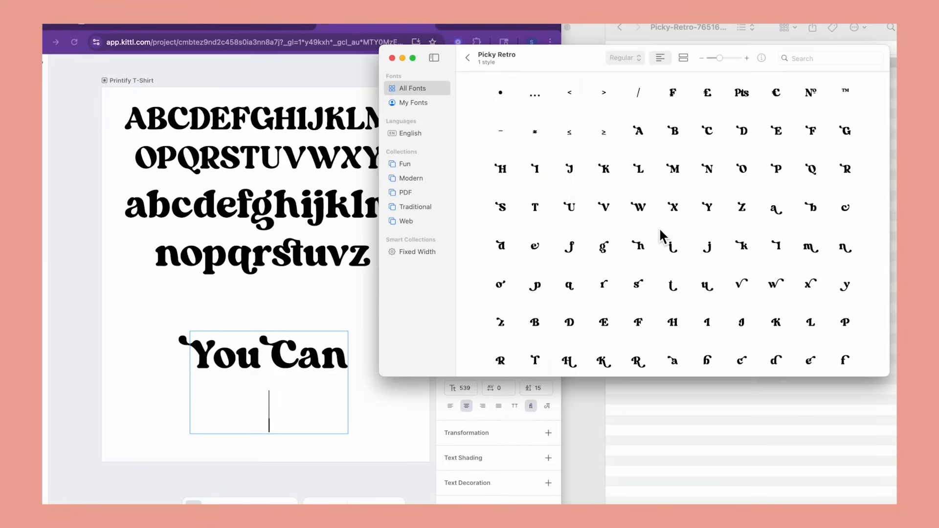
{"action": "left_click", "coordinate": [570, 322]}
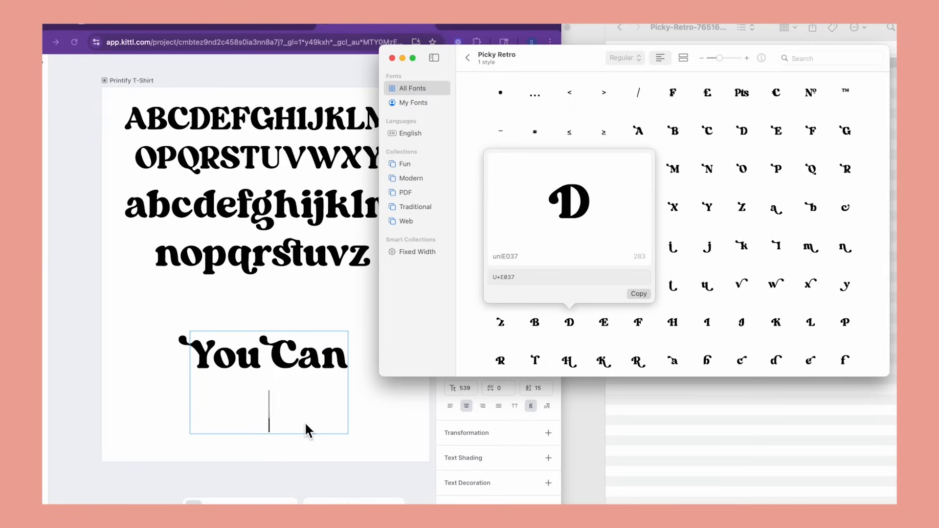
{"action": "left_click", "coordinate": [264, 424]}
{"action": "key", "text": "super+v"}
{"action": "type", "text": "o"}
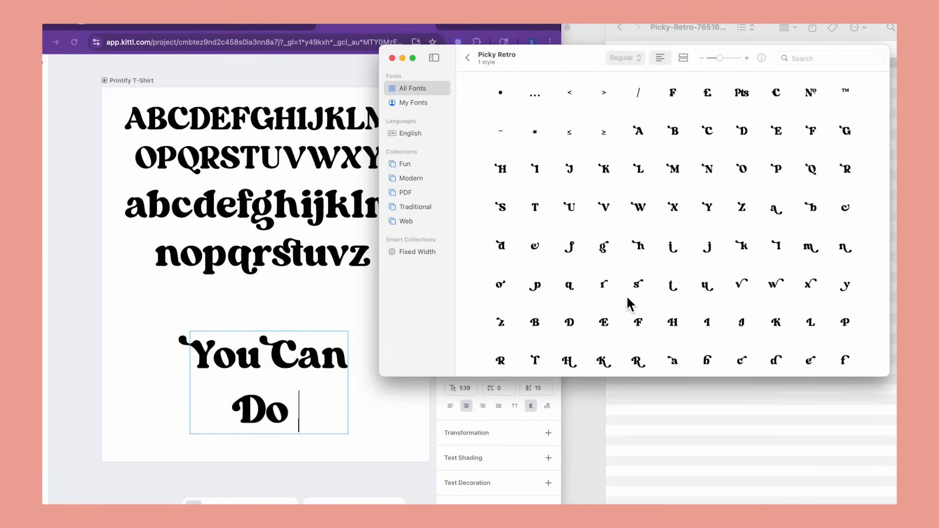
{"action": "left_click", "coordinate": [535, 361]}
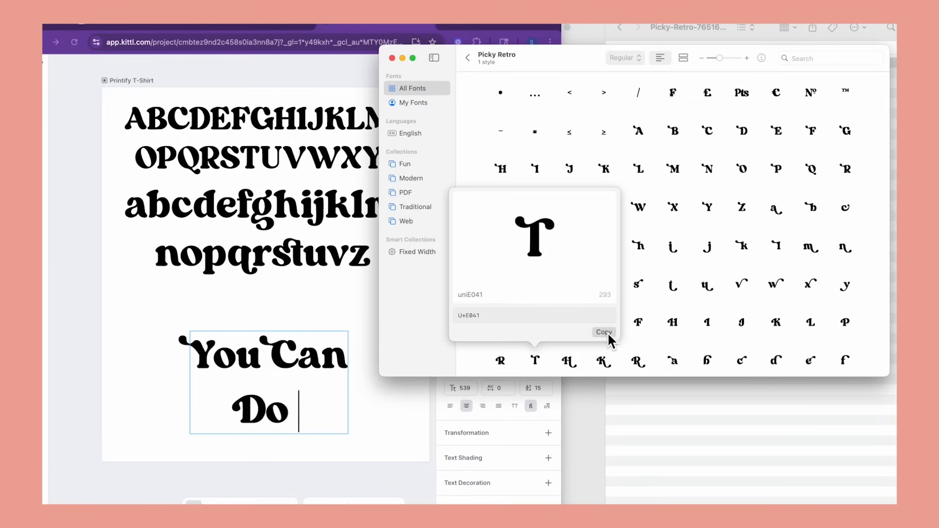
{"action": "left_click", "coordinate": [317, 421]}
{"action": "key", "text": "super+v"}
{"action": "type", "text": "his"}
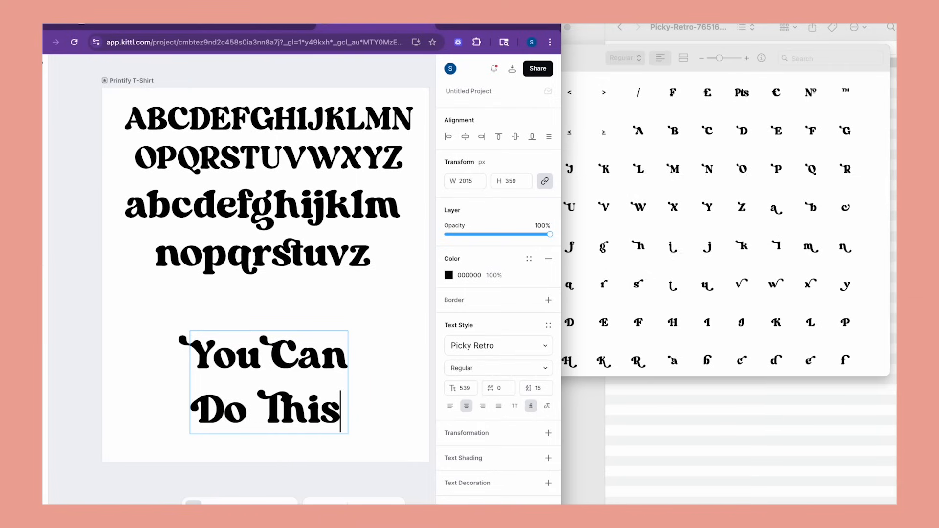
{"action": "type", "text": "!"}
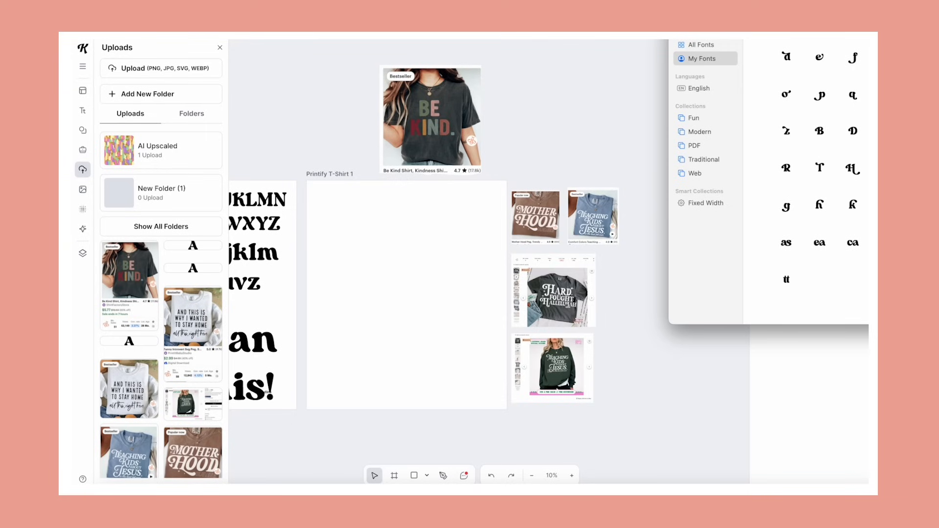
Add a headline text to the blank Printify T-Shirt 1 artboard and enlarge it to about 3549 px wide.
{"action": "left_click", "coordinate": [390, 266]}
{"action": "key", "text": "t"}
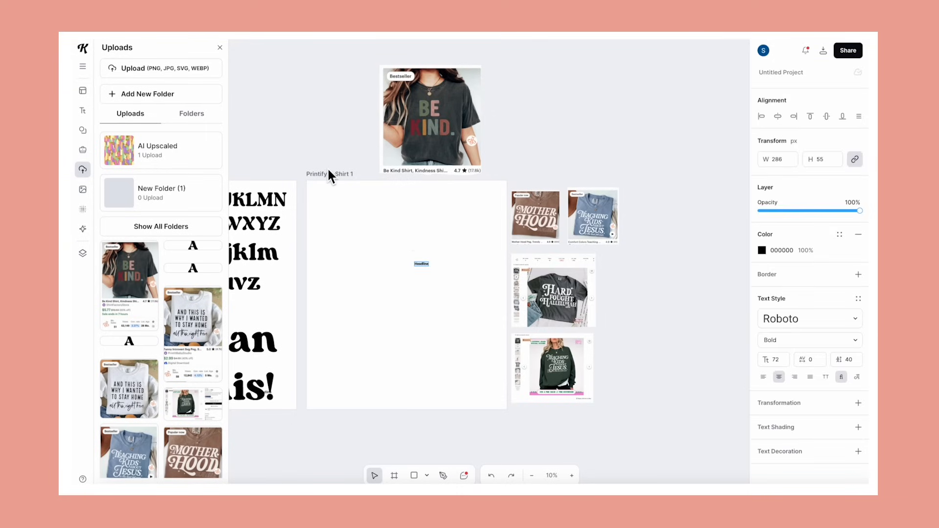
{"action": "key", "text": "Escape"}
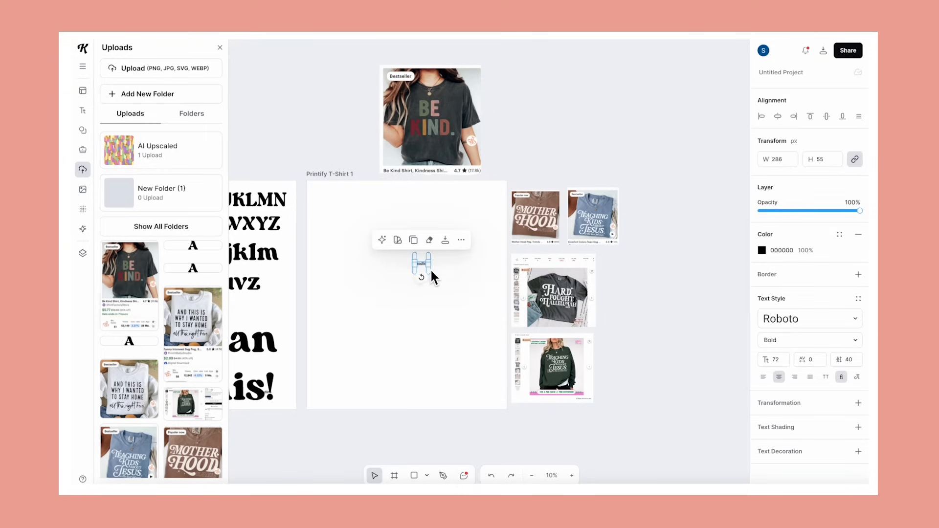
{"action": "left_click_drag", "start_coordinate": [429, 260], "coordinate": [338, 221]}
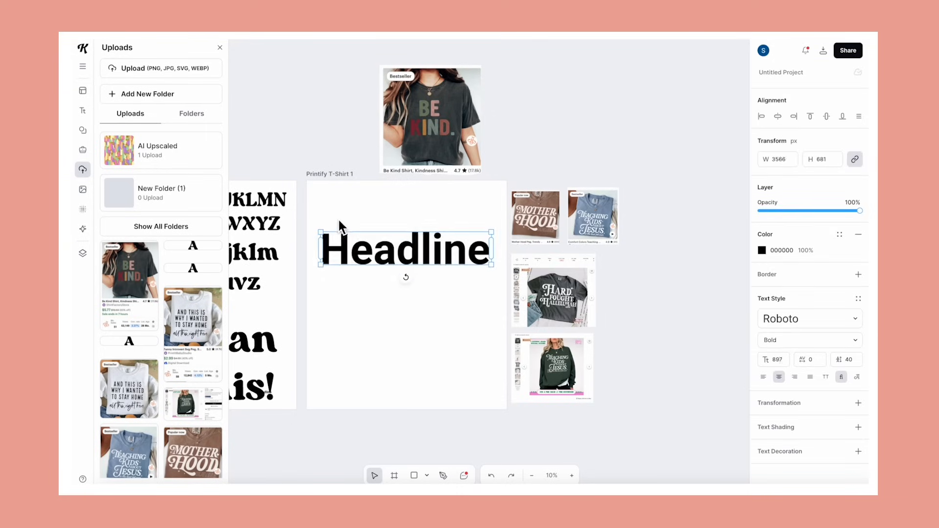
Replace the headline's placeholder wording with lowercase "be".
{"action": "double_click", "coordinate": [391, 259]}
{"action": "type", "text": "B"}
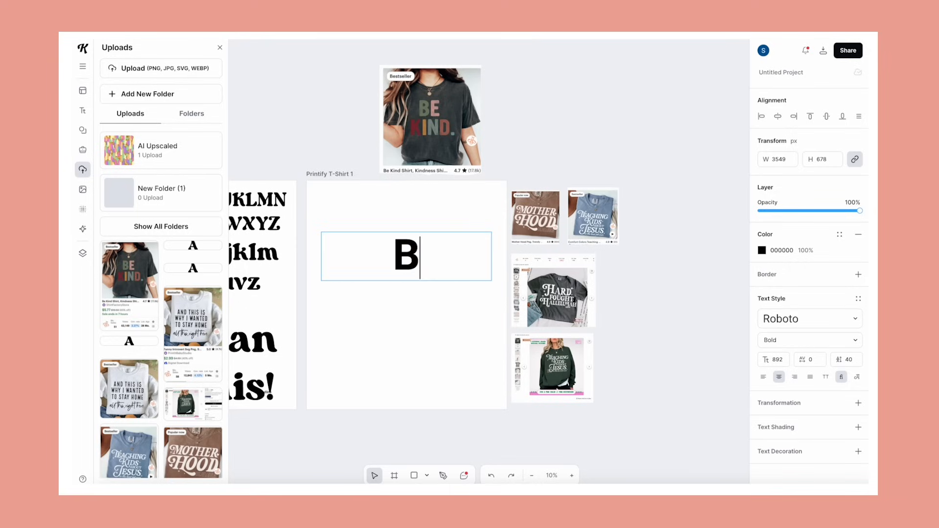
{"action": "key", "text": "BackSpace"}
{"action": "type", "text": "be"}
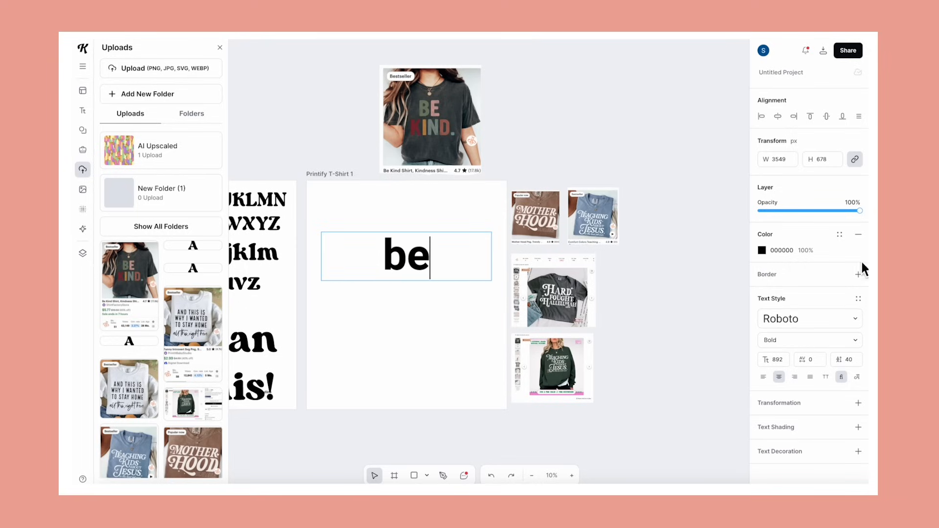
Set the "be" headline's typeface to Picky Retro.
{"action": "left_click", "coordinate": [782, 319]}
{"action": "type", "text": "picky"}
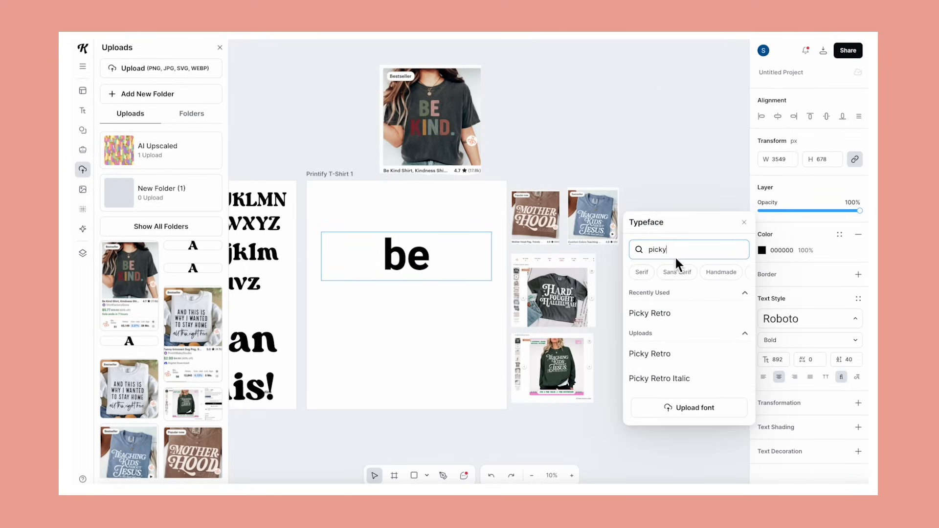
{"action": "left_click", "coordinate": [670, 318]}
{"action": "left_click", "coordinate": [664, 379]}
{"action": "left_click", "coordinate": [664, 354]}
Rewrite the Picky Retro headline as "BE" in capitals.
{"action": "double_click", "coordinate": [373, 256]}
{"action": "type", "text": "BE"}
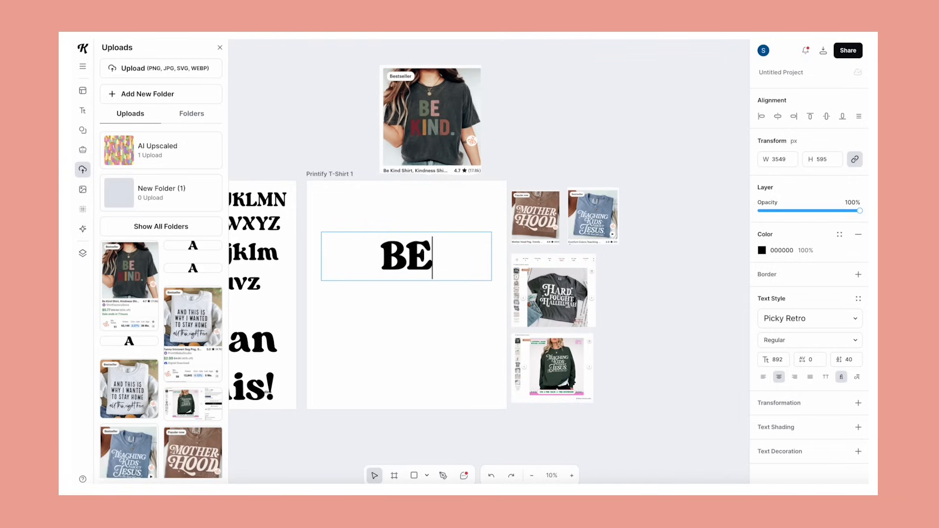
{"action": "key", "text": "BackSpace"}
{"action": "type", "text": "e"}
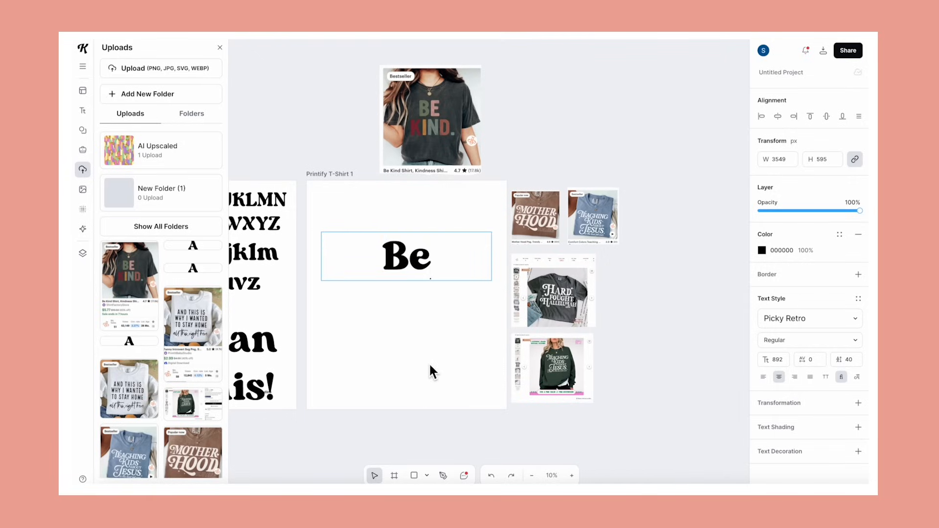
{"action": "key", "text": "BackSpace"}
{"action": "type", "text": "E"}
{"action": "key", "text": "Escape"}
{"action": "left_click", "coordinate": [483, 320]}
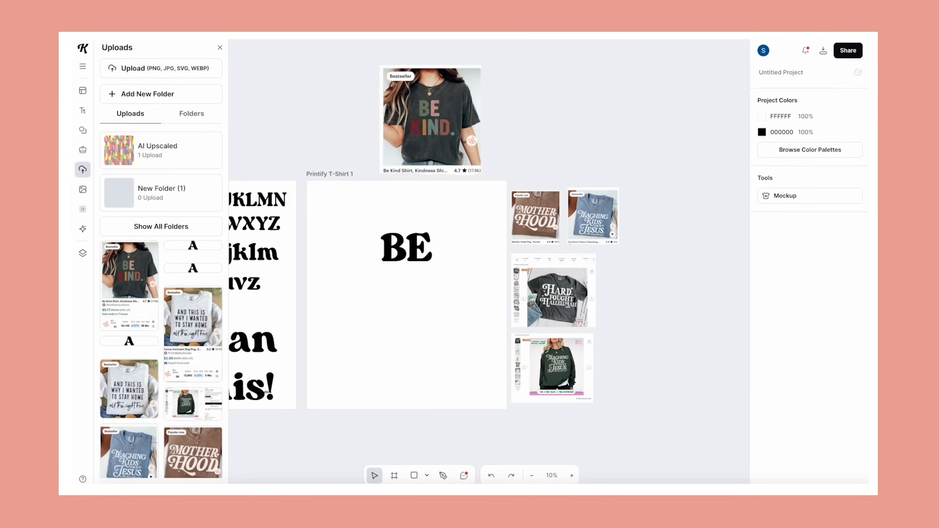
Replace the B in "BE" with the alternate swash B glyph copied from Font Book.
{"action": "key", "text": "super+Tab"}
{"action": "left_click_drag", "start_coordinate": [827, 20], "coordinate": [649, 26]}
{"action": "left_click", "coordinate": [635, 141]}
{"action": "left_click", "coordinate": [712, 307]}
{"action": "key", "text": "super+Tab"}
{"action": "left_click", "coordinate": [433, 259]}
{"action": "double_click", "coordinate": [413, 249]}
{"action": "key", "text": "Left"}
{"action": "key", "text": "Right"}
{"action": "key", "text": "BackSpace"}
{"action": "key", "text": "super+v"}
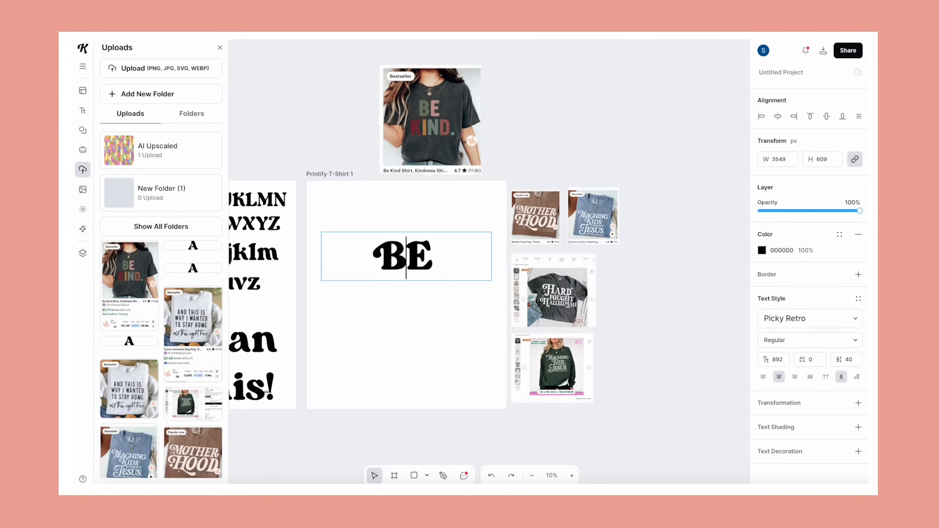
{"action": "left_click", "coordinate": [460, 299]}
Add a second headline text, enlarge it to about 3919 px wide and place it below "BE".
{"action": "key", "text": "t"}
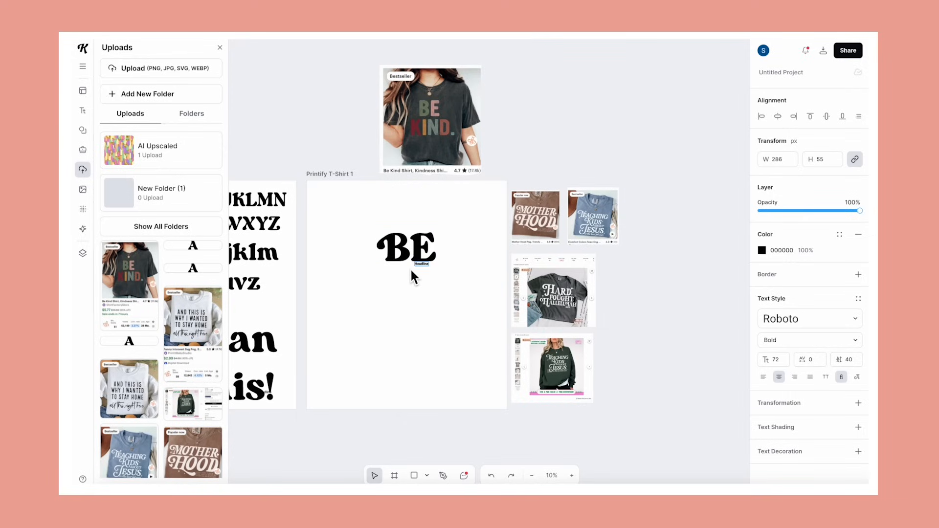
{"action": "left_click_drag", "start_coordinate": [412, 268], "coordinate": [490, 308]}
{"action": "left_click_drag", "start_coordinate": [401, 316], "coordinate": [317, 296]}
{"action": "left_click_drag", "start_coordinate": [493, 317], "coordinate": [482, 269]}
{"action": "left_click", "coordinate": [479, 274]}
Replace the second headline's wording with "KIND" and set its typeface to Picky Retro Italic.
{"action": "left_click", "coordinate": [426, 304]}
{"action": "double_click", "coordinate": [427, 303]}
{"action": "type", "text": "Ki"}
{"action": "key", "text": "BackSpace"}
{"action": "type", "text": "IND"}
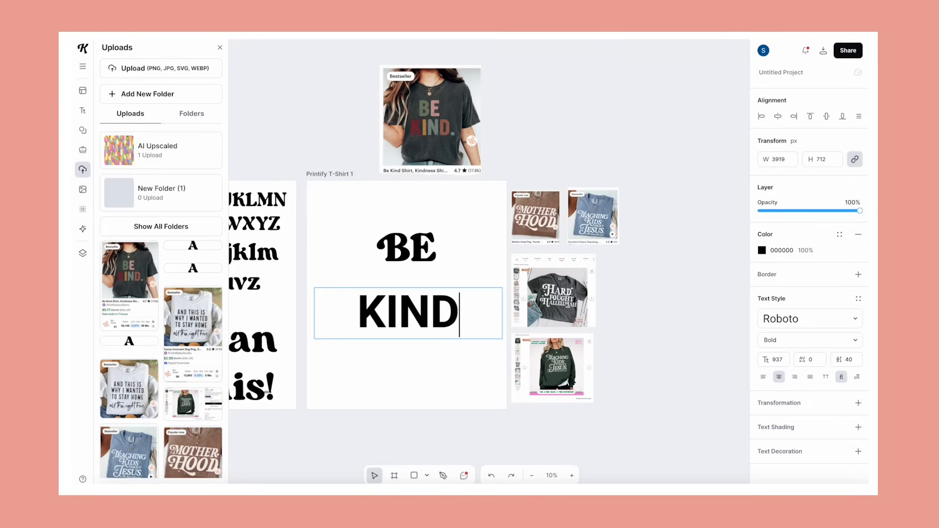
{"action": "left_click", "coordinate": [770, 318]}
{"action": "left_click", "coordinate": [662, 168]}
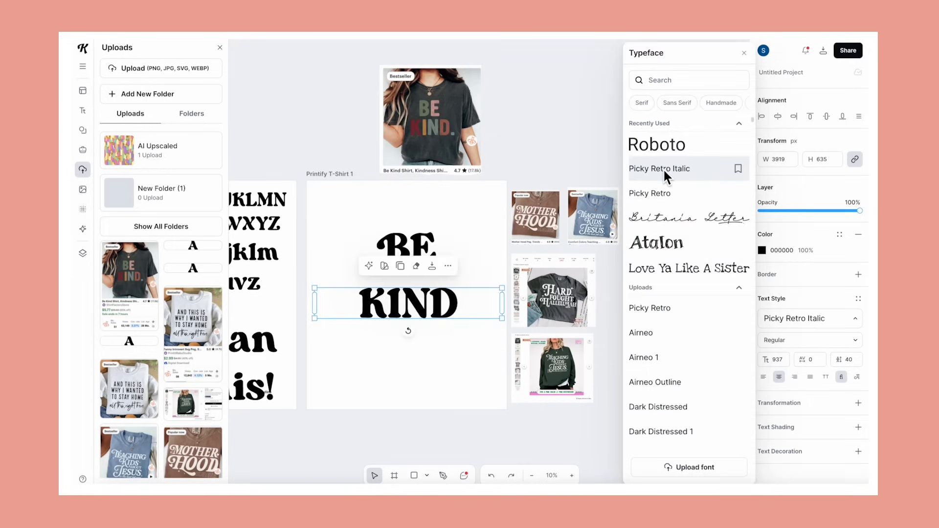
Replace the K in "KIND" with the alternate long-tailed K glyph (U+E044) copied from Font Book.
{"action": "double_click", "coordinate": [456, 314]}
{"action": "left_click_drag", "start_coordinate": [390, 313], "coordinate": [367, 309]}
{"action": "key", "text": "BackSpace"}
{"action": "key", "text": "super+Tab"}
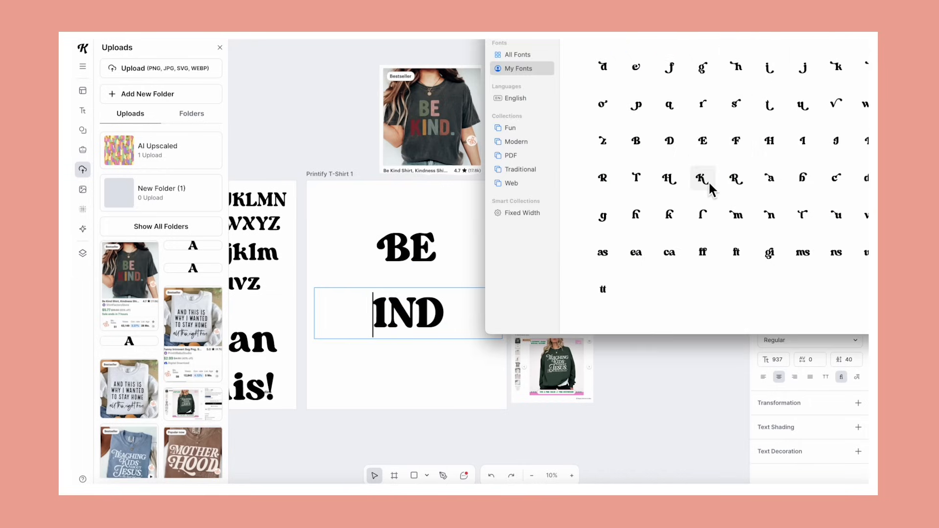
{"action": "left_click", "coordinate": [708, 181]}
{"action": "left_click", "coordinate": [769, 150]}
{"action": "key", "text": "super+Tab"}
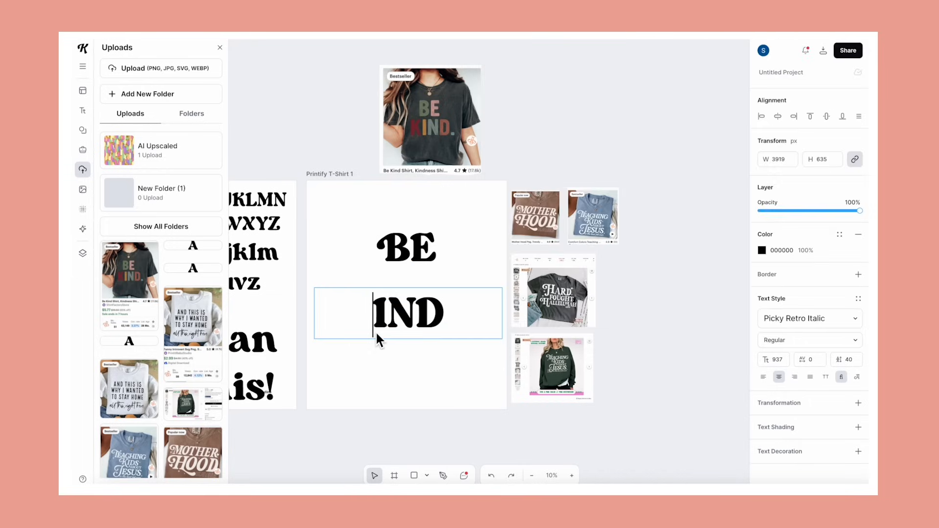
{"action": "key", "text": "super+v"}
{"action": "key", "text": "Escape"}
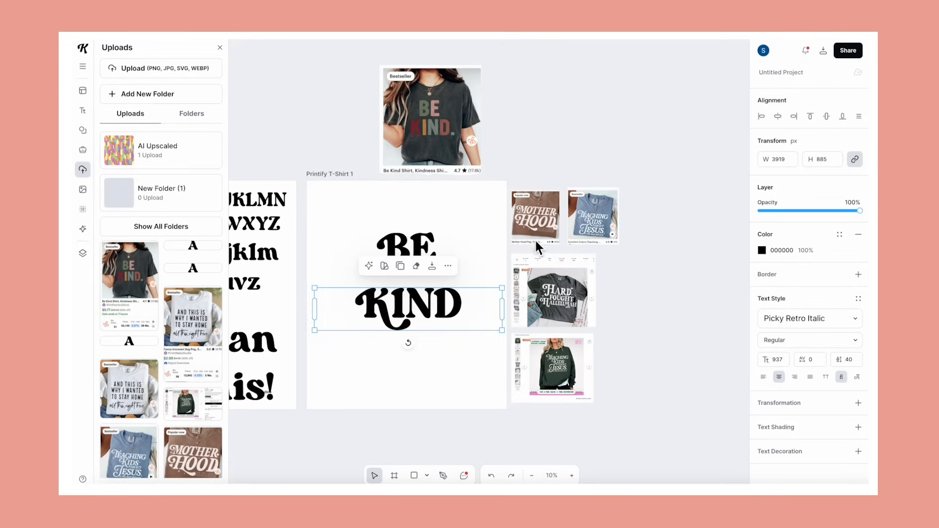
Add a third headline text, enlarge it to about 3860 px wide and place it below "KIND".
{"action": "left_click", "coordinate": [443, 358]}
{"action": "key", "text": "t"}
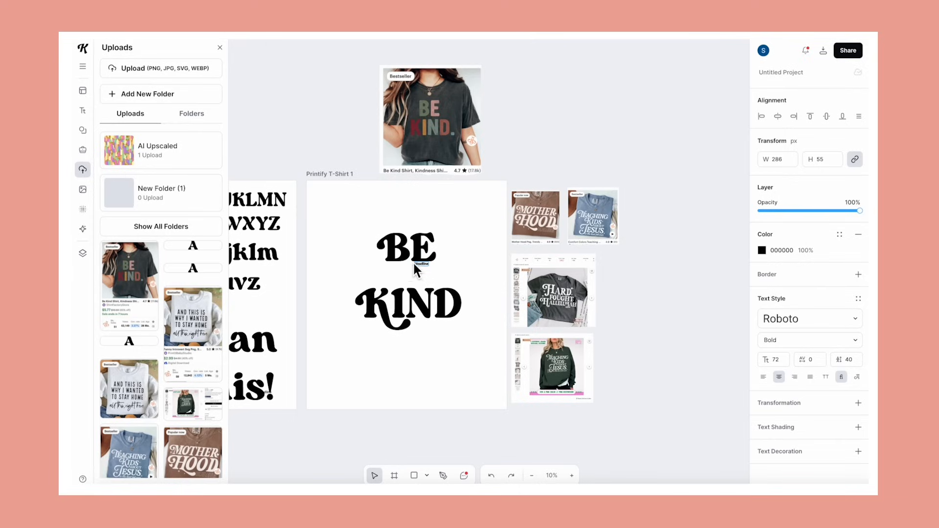
{"action": "left_click", "coordinate": [430, 262]}
{"action": "left_click_drag", "start_coordinate": [429, 261], "coordinate": [504, 245]}
{"action": "left_click_drag", "start_coordinate": [416, 248], "coordinate": [320, 229]}
{"action": "key", "text": "super+a"}
{"action": "left_click", "coordinate": [444, 247]}
{"action": "left_click_drag", "start_coordinate": [473, 266], "coordinate": [467, 376]}
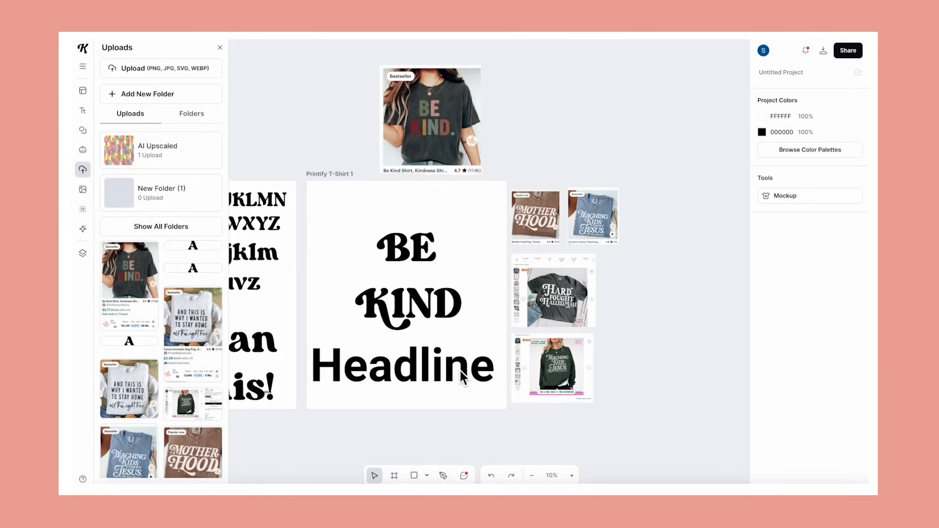
Try to paste alternate K glyphs from Font Book into the third headline while it is still in Roboto.
{"action": "double_click", "coordinate": [434, 366]}
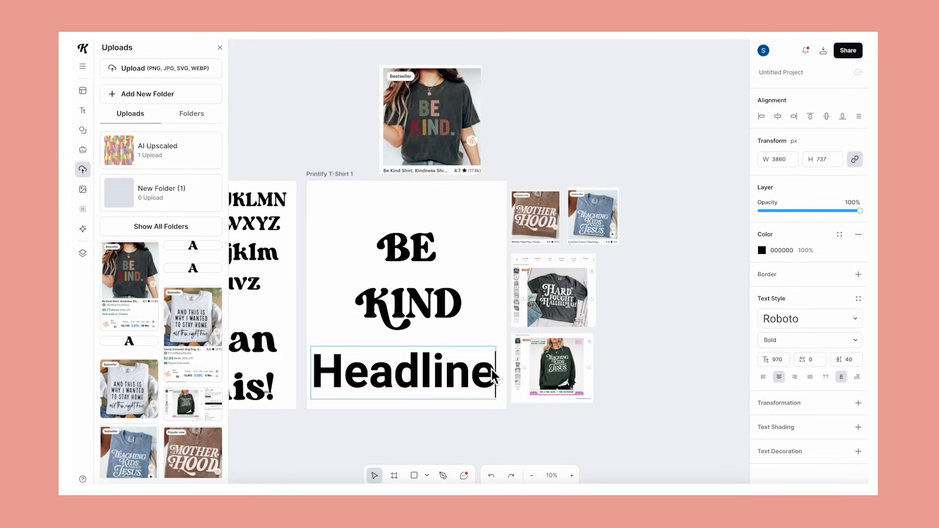
{"action": "key", "text": "BackSpace"}
{"action": "key", "text": "super+v"}
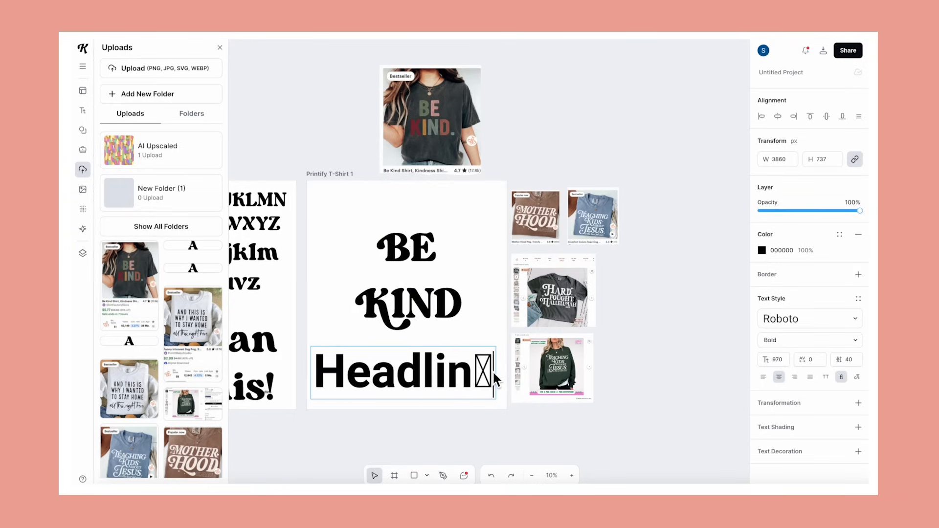
{"action": "key", "text": "BackSpace"}
{"action": "left_click", "coordinate": [857, 299]}
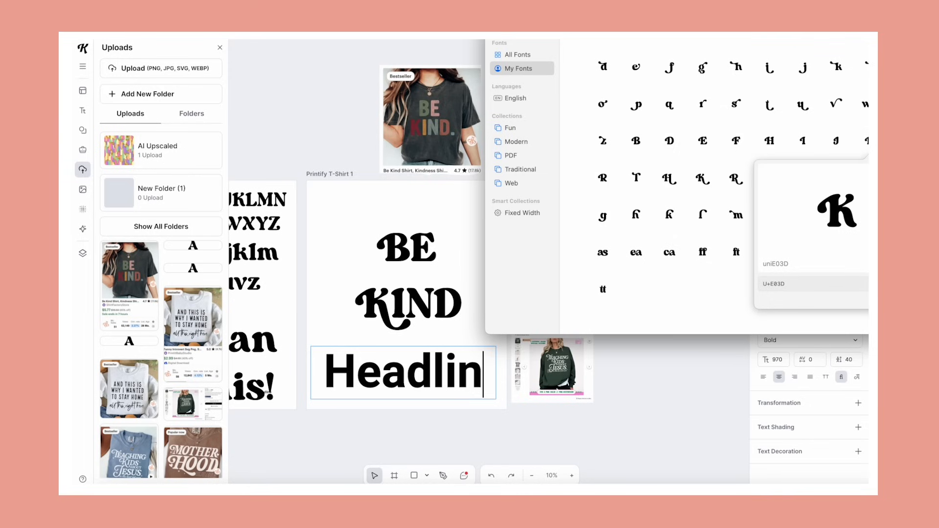
{"action": "left_click", "coordinate": [489, 375]}
{"action": "key", "text": "super+v"}
{"action": "key", "text": "BackSpace"}
{"action": "left_click", "coordinate": [366, 368]}
{"action": "key", "text": "super+v"}
{"action": "key", "text": "BackSpace"}
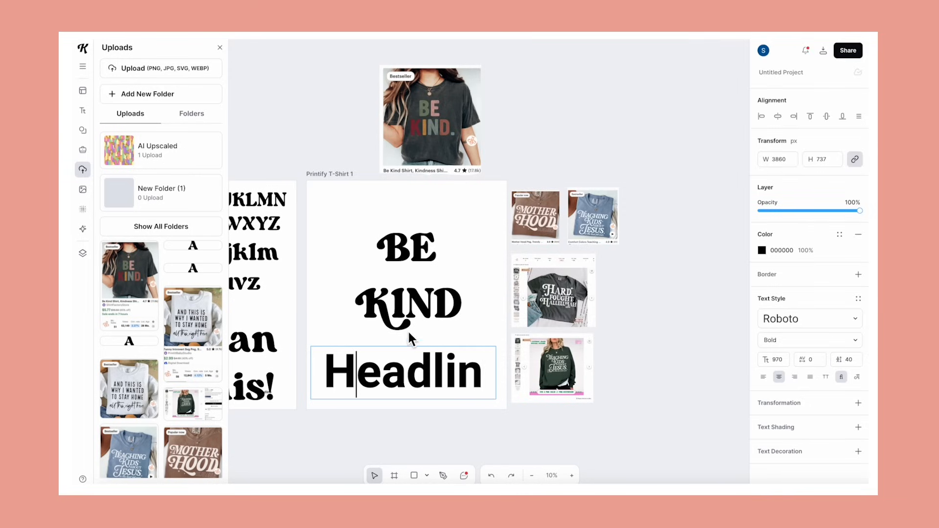
Set the third headline to Picky Retro Italic and replace its wording with a single alternate K (U+E03D).
{"action": "left_click", "coordinate": [856, 319]}
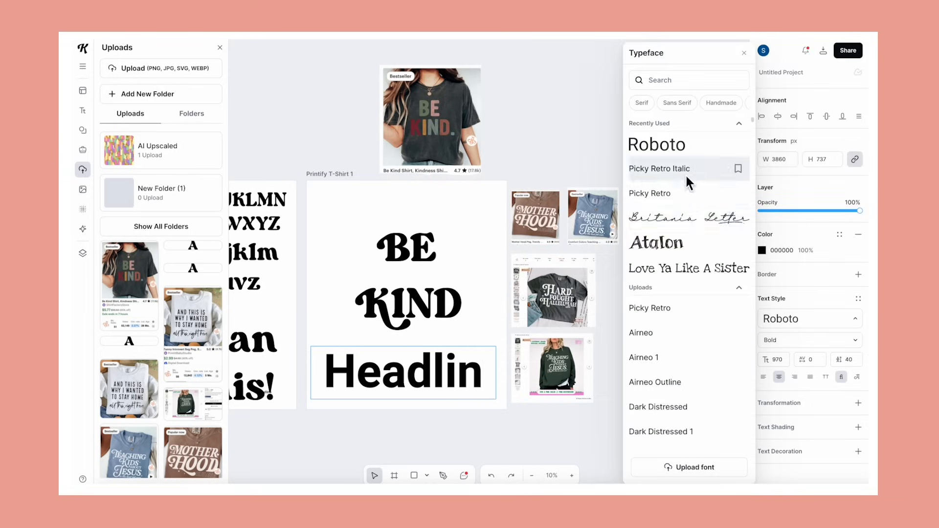
{"action": "left_click", "coordinate": [632, 169]}
{"action": "left_click", "coordinate": [436, 369]}
{"action": "key", "text": "super+a"}
{"action": "type", "text": "K"}
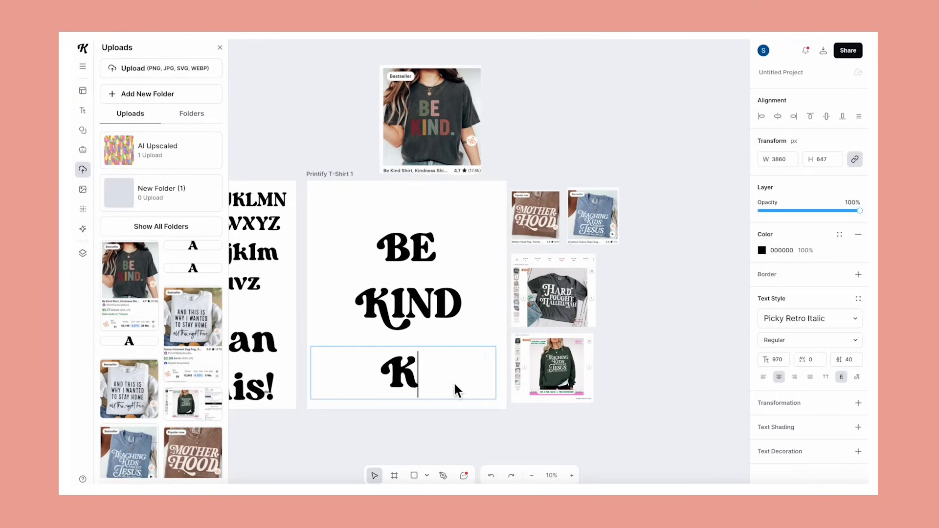
{"action": "left_click", "coordinate": [480, 329]}
Replace the single K in the third headline with the long-tailed K glyph (U+E044) from Font Book.
{"action": "key", "text": "super+Tab"}
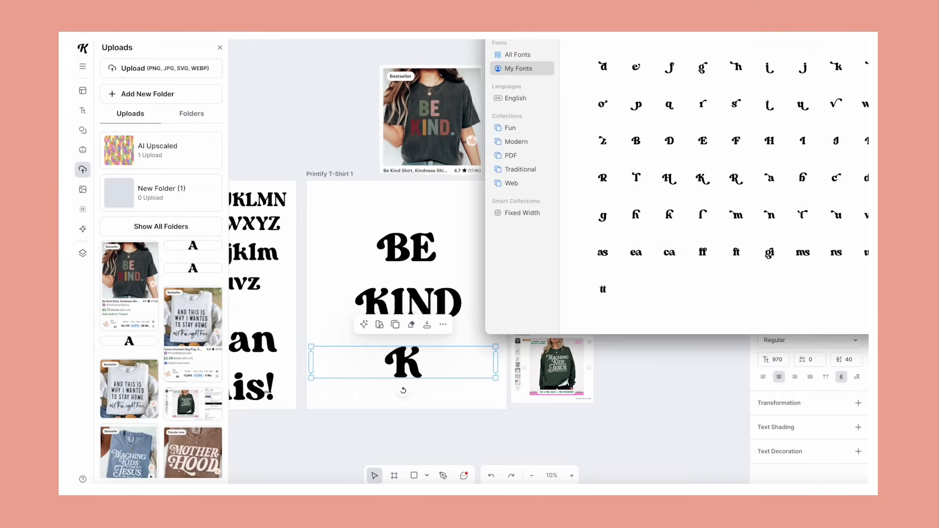
{"action": "left_click", "coordinate": [707, 181]}
{"action": "left_click", "coordinate": [772, 157]}
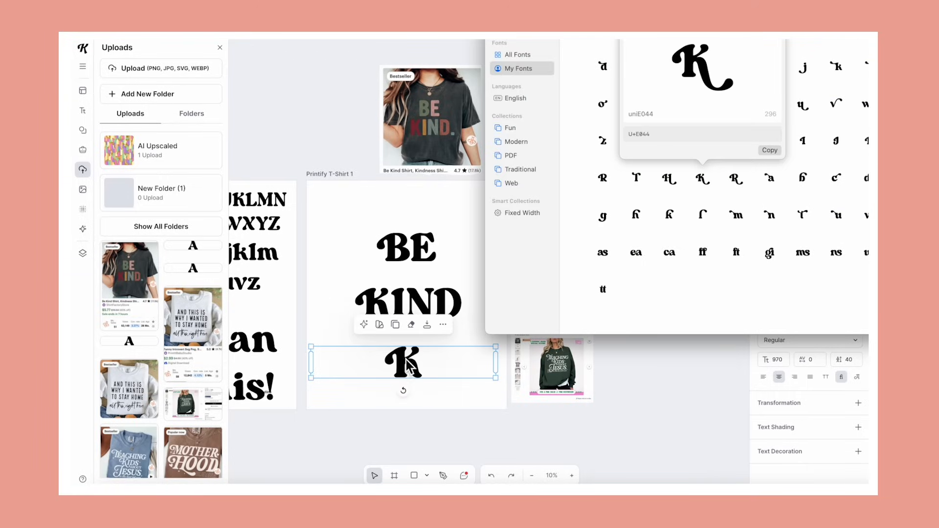
{"action": "left_click", "coordinate": [423, 355]}
{"action": "double_click", "coordinate": [423, 355]}
{"action": "key", "text": "BackSpace"}
{"action": "key", "text": "super+v"}
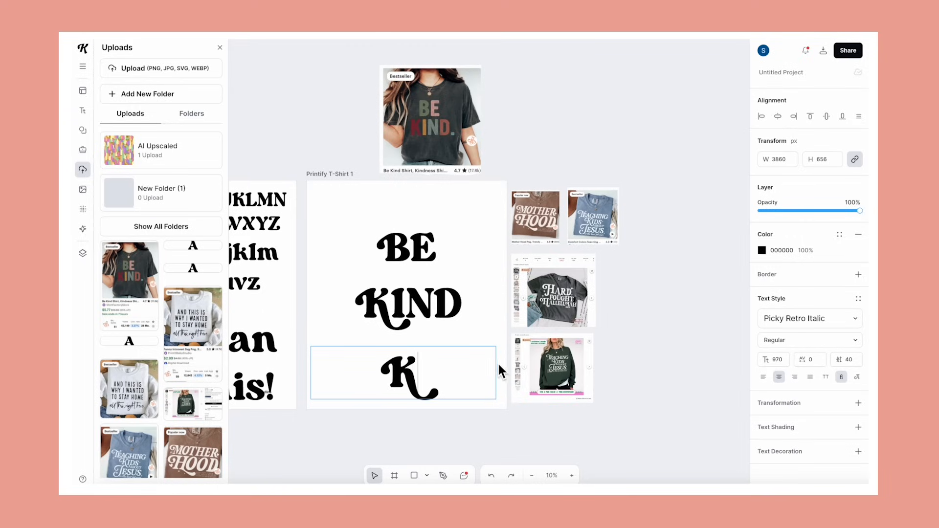
{"action": "key", "text": "Escape"}
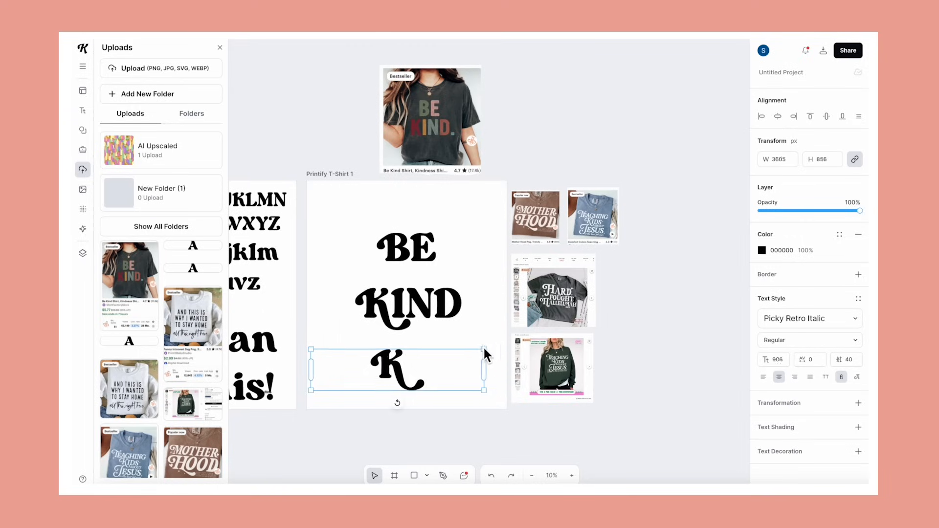
Enlarge the separate long-tailed K into an oversized initial, move "KIND" beside it and shorten that text to "IND".
{"action": "left_click_drag", "start_coordinate": [496, 372], "coordinate": [509, 461]}
{"action": "left_click_drag", "start_coordinate": [403, 390], "coordinate": [447, 304]}
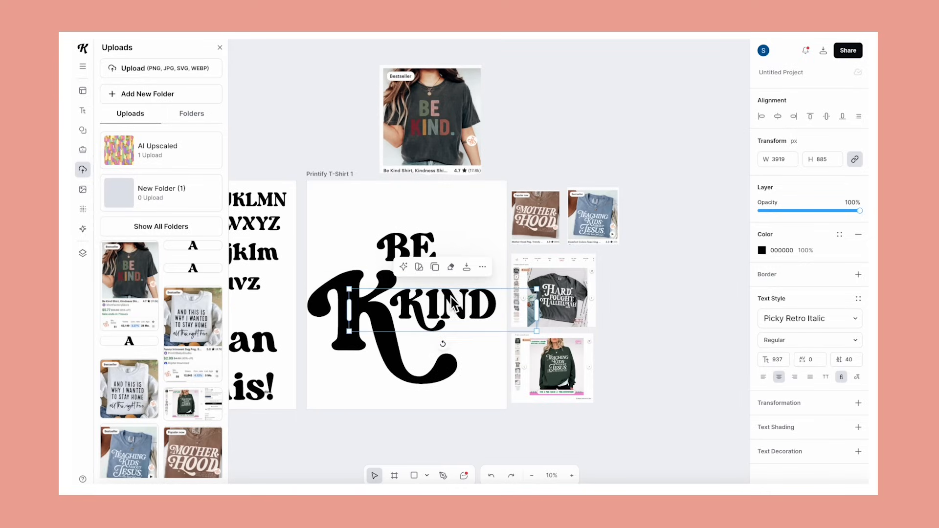
{"action": "double_click", "coordinate": [446, 301]}
{"action": "left_click", "coordinate": [430, 302]}
{"action": "key", "text": "BackSpace"}
{"action": "key", "text": "BackSpace"}
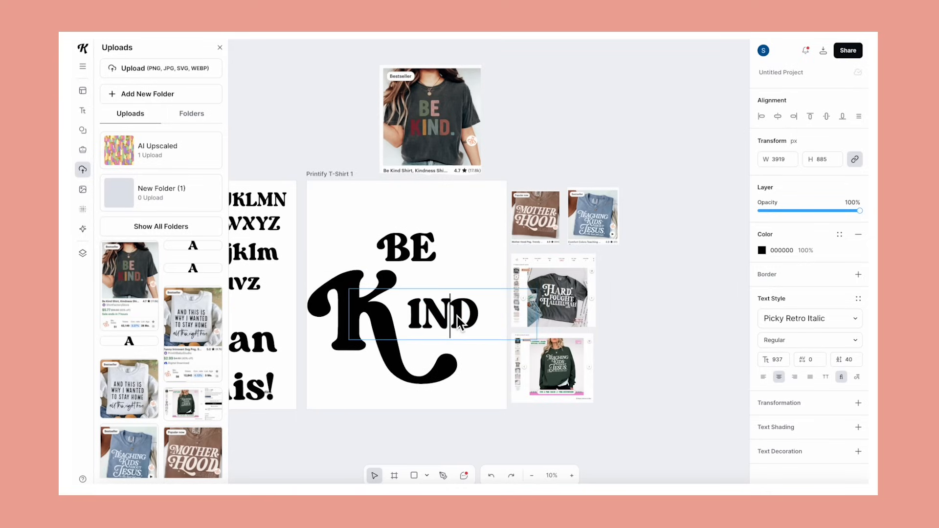
Enlarge "IND" to a font size of about 1396 beside the large K and "BE" to about 1421 above it.
{"action": "key", "text": "Escape"}
{"action": "left_click_drag", "start_coordinate": [536, 313], "coordinate": [474, 300]}
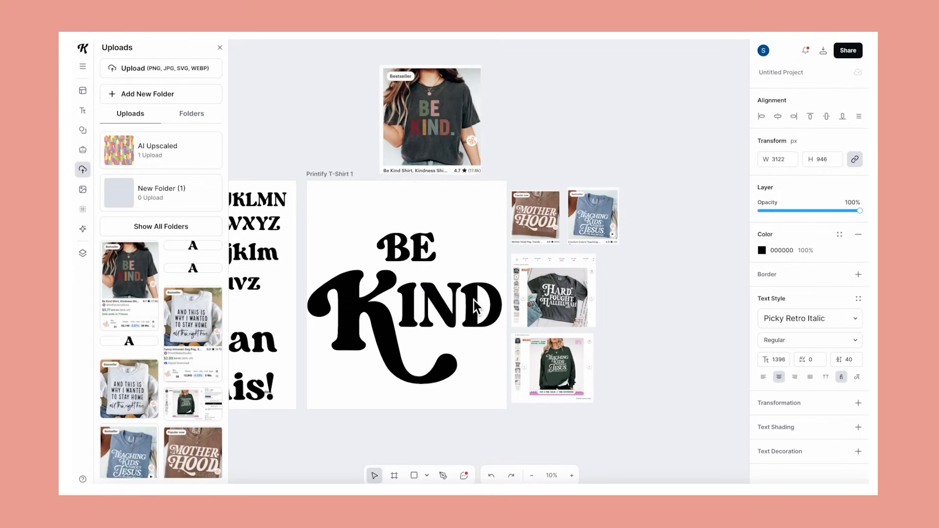
{"action": "left_click", "coordinate": [399, 249]}
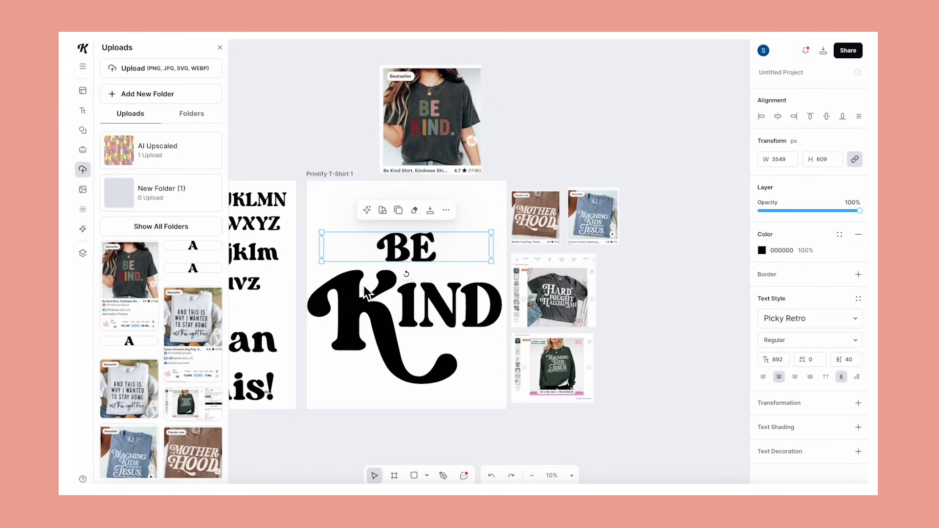
{"action": "mouse_move", "coordinate": [323, 250]}
{"action": "left_mouse_down"}
{"action": "mouse_move", "coordinate": [428, 235]}
{"action": "mouse_move", "coordinate": [380, 229]}
{"action": "left_mouse_up"}
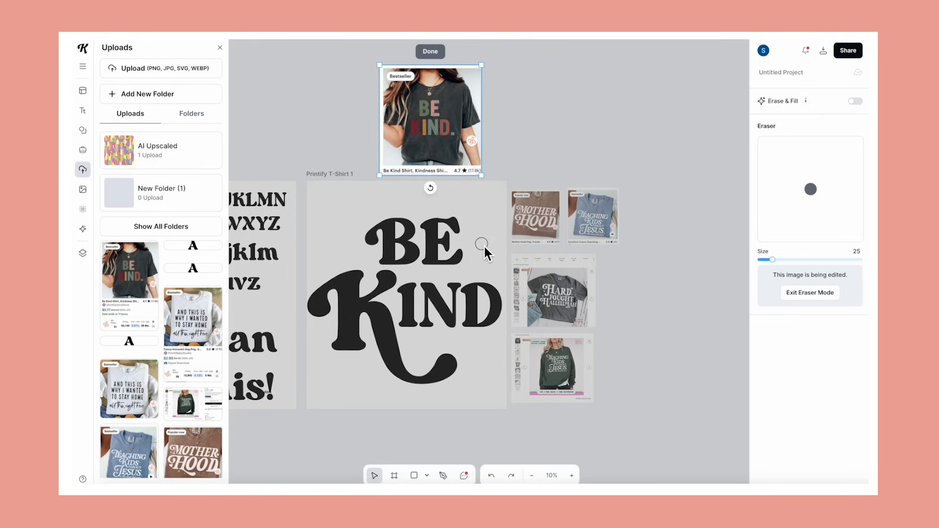
{"action": "left_click", "coordinate": [431, 53]}
{"action": "left_click", "coordinate": [412, 274]}
{"action": "mouse_move", "coordinate": [435, 252]}
{"action": "left_mouse_down"}
{"action": "mouse_move", "coordinate": [394, 228]}
{"action": "mouse_move", "coordinate": [448, 249]}
{"action": "mouse_move", "coordinate": [423, 237]}
{"action": "mouse_move", "coordinate": [455, 266]}
{"action": "left_mouse_up"}
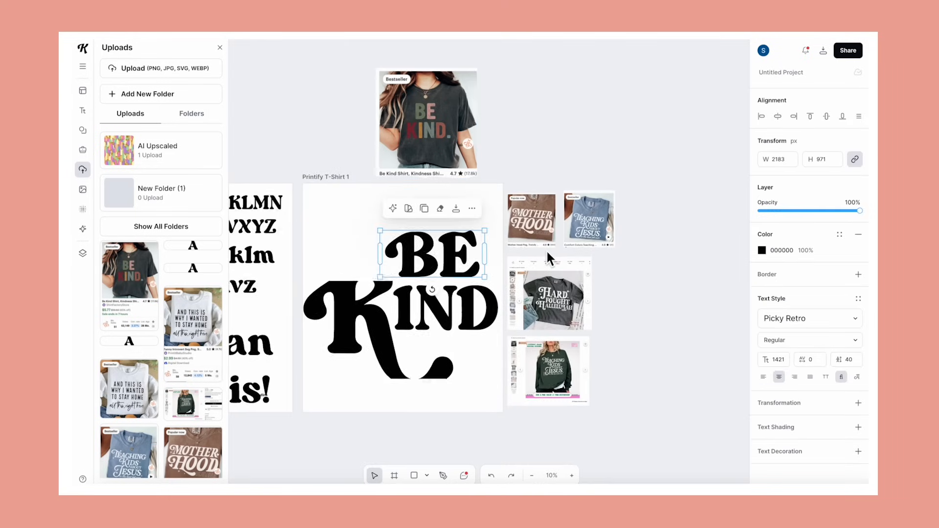
Examine how the reference shirts, such as Mother Hood and Teaching Kids About Jesus, arrange their swash lettering.
{"action": "scroll", "coordinate": [545, 249], "scroll_direction": "up", "scroll_amount": 5}
{"action": "scroll", "coordinate": [546, 250], "scroll_direction": "down", "scroll_amount": 1}
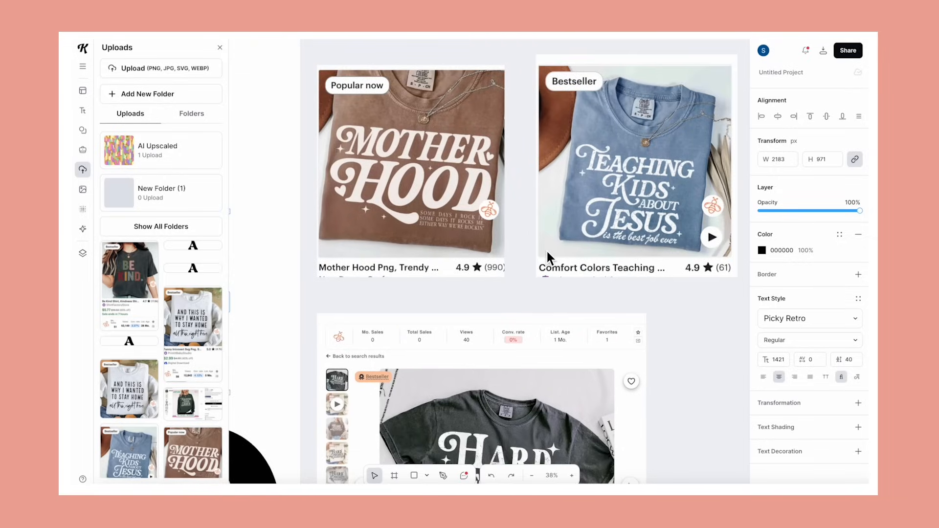
{"action": "scroll", "coordinate": [546, 249], "scroll_direction": "down", "scroll_amount": 8}
{"action": "scroll", "coordinate": [529, 299], "scroll_direction": "up", "scroll_amount": 4}
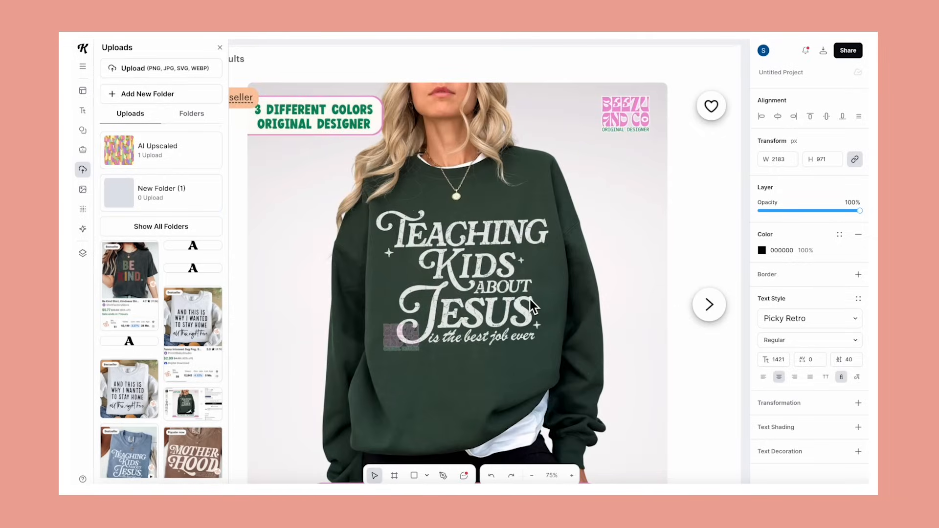
{"action": "scroll", "coordinate": [529, 300], "scroll_direction": "down", "scroll_amount": 5}
{"action": "scroll", "coordinate": [529, 299], "scroll_direction": "down", "scroll_amount": 3}
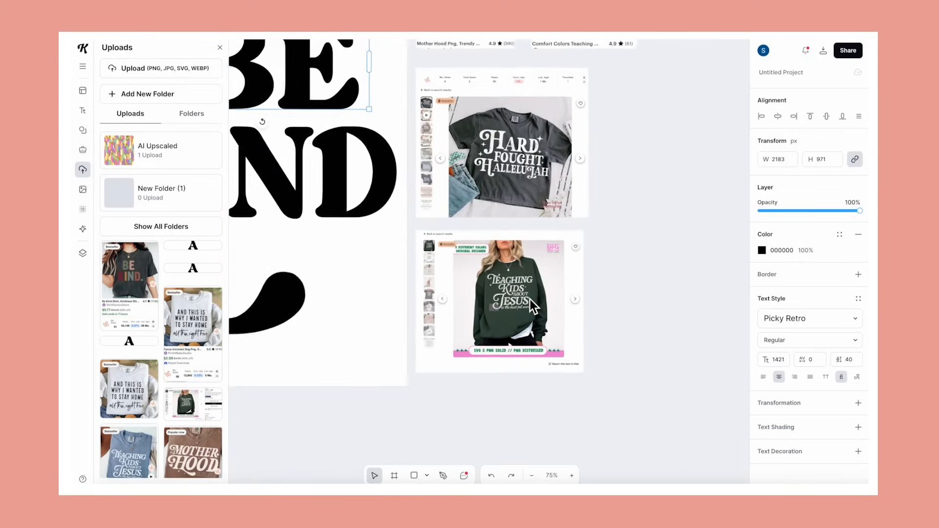
{"action": "scroll", "coordinate": [487, 303], "scroll_direction": "left", "scroll_amount": 4}
{"action": "scroll", "coordinate": [487, 304], "scroll_direction": "up", "scroll_amount": 3}
{"action": "scroll", "coordinate": [487, 305], "scroll_direction": "down", "scroll_amount": 1}
{"action": "scroll", "coordinate": [487, 305], "scroll_direction": "down", "scroll_amount": 1}
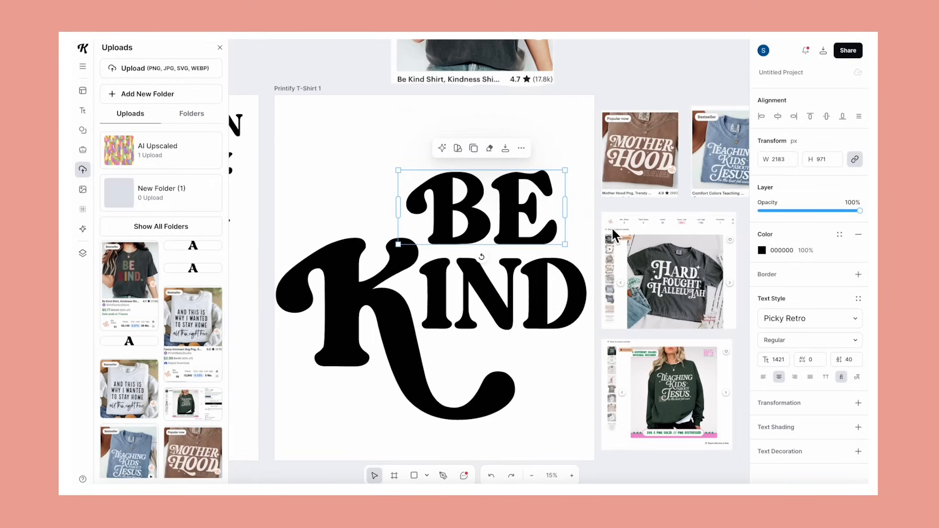
Enlarge the long-tailed K slightly and adjust "BE" and "IND" so the lettering fits tightly together.
{"action": "left_click", "coordinate": [589, 196]}
{"action": "left_click", "coordinate": [455, 209]}
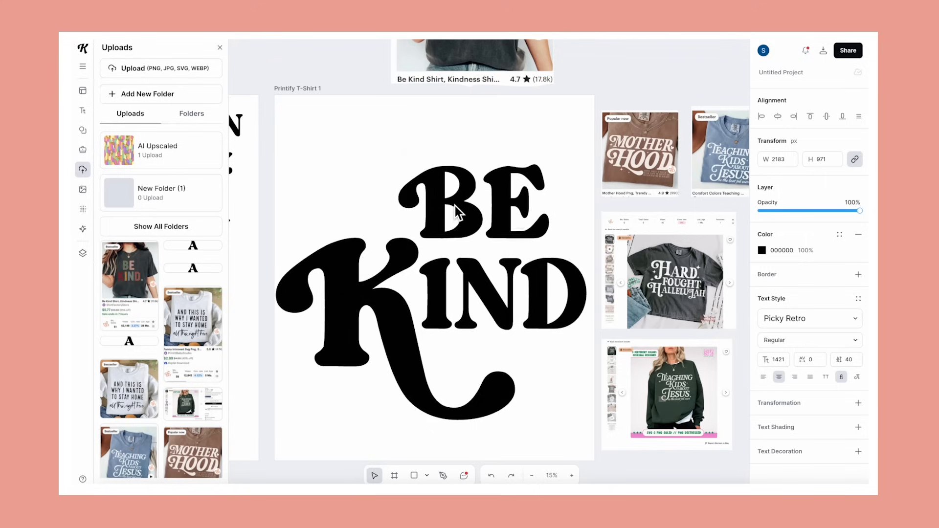
{"action": "left_click", "coordinate": [558, 239]}
{"action": "left_click_drag", "start_coordinate": [563, 201], "coordinate": [575, 192]}
{"action": "left_click_drag", "start_coordinate": [401, 296], "coordinate": [400, 292]}
{"action": "left_click", "coordinate": [507, 294]}
{"action": "left_click", "coordinate": [541, 295], "text": "shift"}
{"action": "left_click_drag", "start_coordinate": [541, 294], "coordinate": [535, 295]}
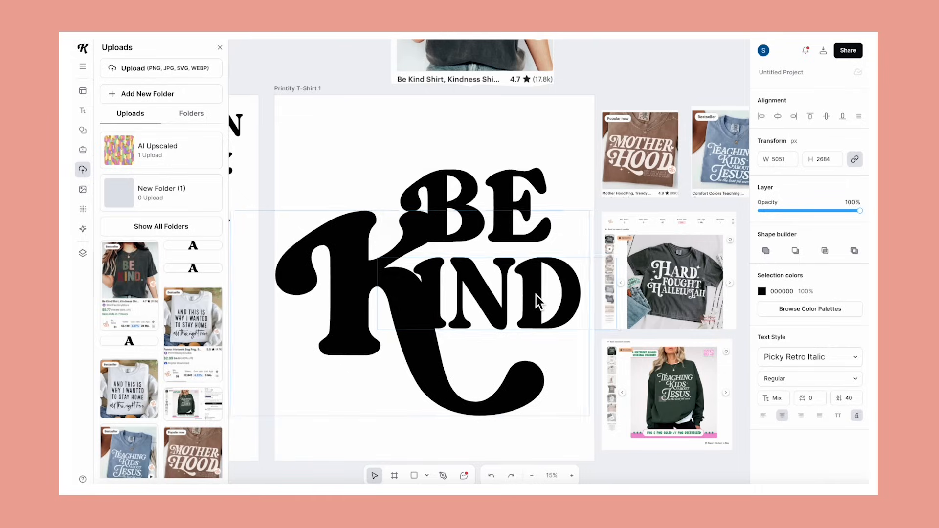
Reduce the long-tailed K to a font size of about 2139 and shrink "IND" slightly so it fits beside the K under "BE".
{"action": "left_click", "coordinate": [576, 436]}
{"action": "left_click", "coordinate": [573, 300]}
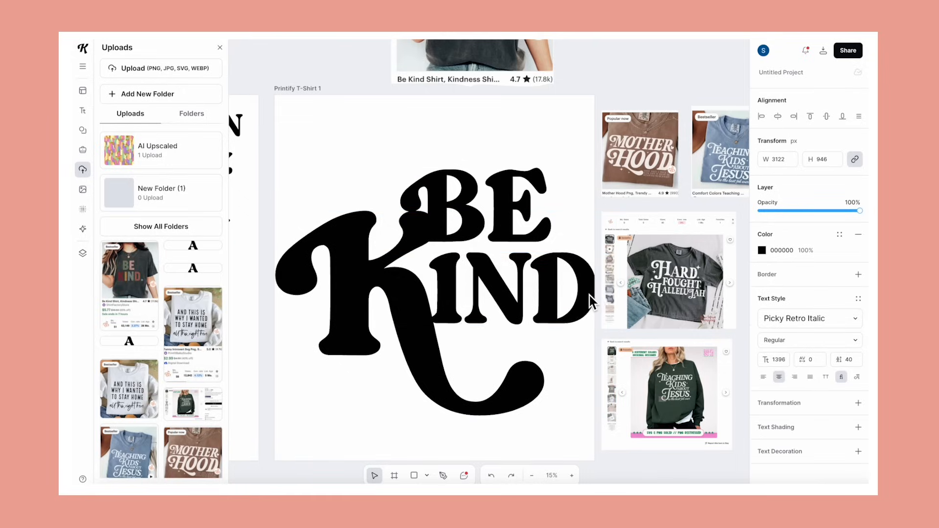
{"action": "left_click_drag", "start_coordinate": [616, 329], "coordinate": [609, 321]}
{"action": "left_click", "coordinate": [530, 381]}
{"action": "left_click_drag", "start_coordinate": [591, 415], "coordinate": [499, 367]}
{"action": "left_click_drag", "start_coordinate": [388, 321], "coordinate": [424, 327]}
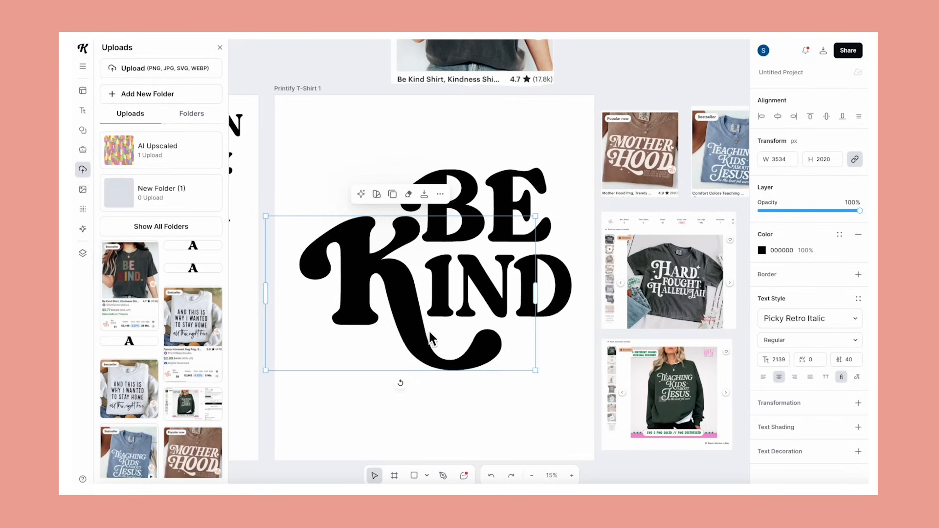
{"action": "left_click", "coordinate": [548, 421]}
Examine the swash lettering and small accents on the Mother Hood and Teaching Kids About Jesus reference shirts.
{"action": "scroll", "coordinate": [668, 156], "scroll_direction": "up", "scroll_amount": 6}
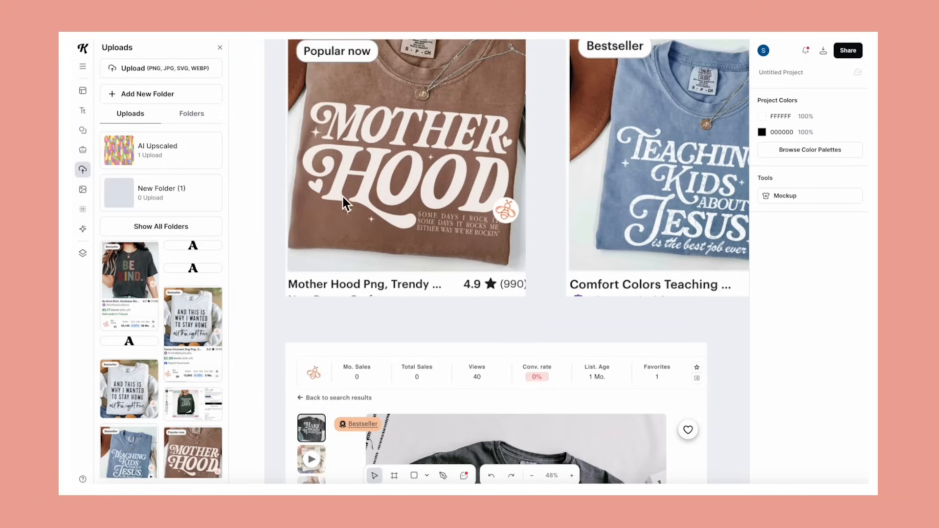
{"action": "scroll", "coordinate": [368, 216], "scroll_direction": "right", "scroll_amount": 5}
{"action": "scroll", "coordinate": [369, 217], "scroll_direction": "down", "scroll_amount": 1}
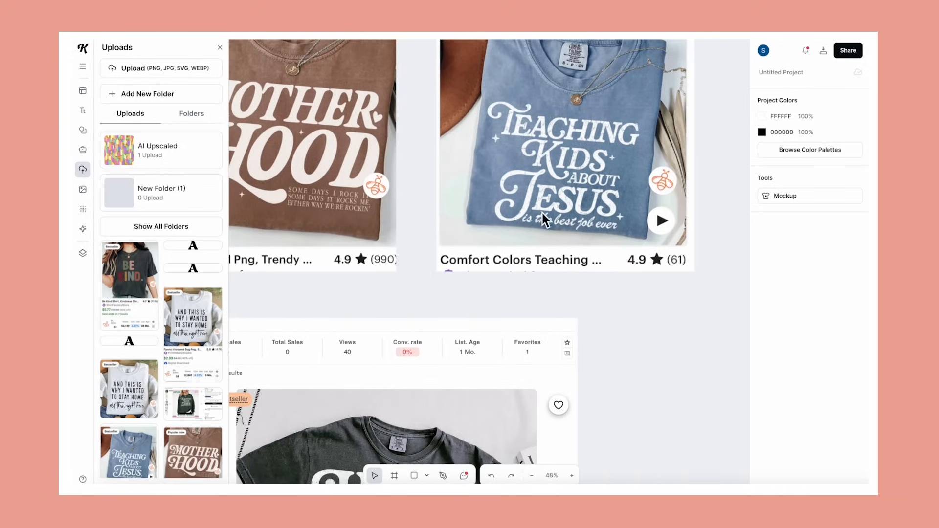
{"action": "scroll", "coordinate": [611, 164], "scroll_direction": "down", "scroll_amount": 10}
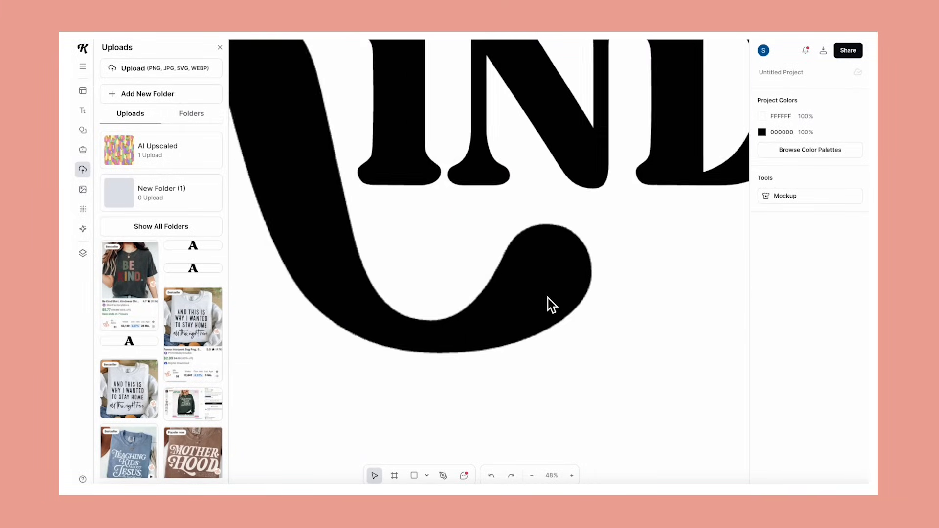
{"action": "scroll", "coordinate": [503, 348], "scroll_direction": "down", "scroll_amount": 5}
{"action": "scroll", "coordinate": [506, 348], "scroll_direction": "up", "scroll_amount": 3}
{"action": "scroll", "coordinate": [506, 348], "scroll_direction": "up", "scroll_amount": 2}
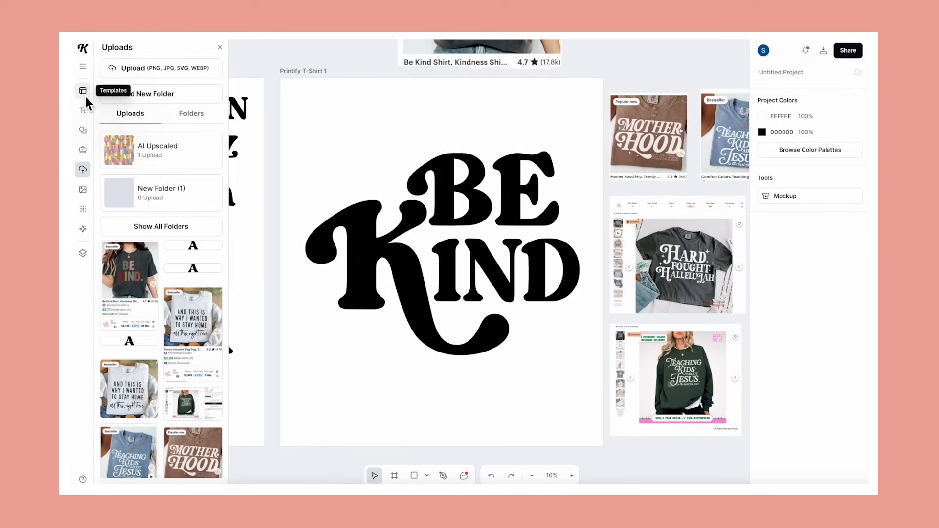
Search the design elements for "four point stars" and for "stars".
{"action": "left_click", "coordinate": [83, 131]}
{"action": "left_click", "coordinate": [147, 69]}
{"action": "type", "text": "four point stars"}
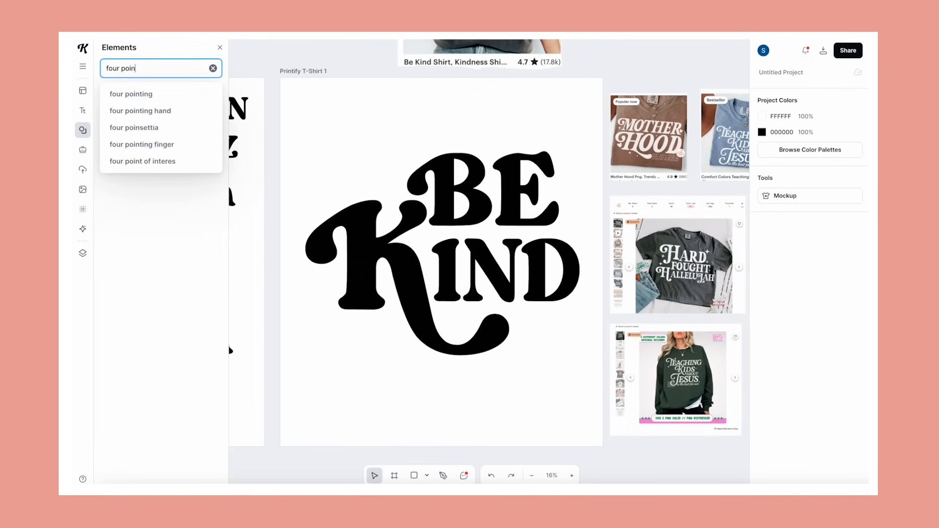
{"action": "key", "text": "Return"}
{"action": "scroll", "coordinate": [141, 195], "scroll_direction": "down", "scroll_amount": 10}
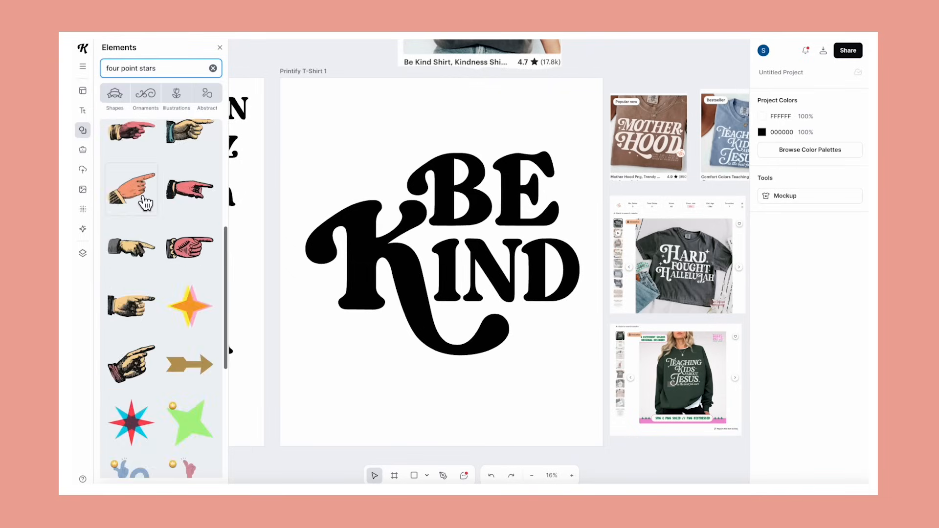
{"action": "scroll", "coordinate": [141, 186], "scroll_direction": "up", "scroll_amount": 6}
{"action": "triple_click", "coordinate": [112, 72]}
{"action": "type", "text": "stars"}
{"action": "key", "text": "Return"}
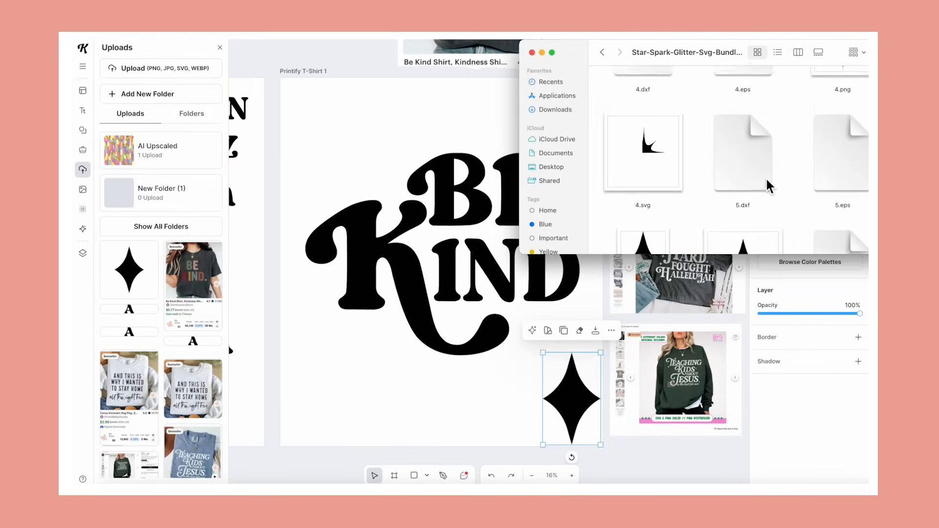
Shrink the uploaded four-point star to about 215 × 344 px, place it above the K, and add a copy diagonally below it.
{"action": "scroll", "coordinate": [769, 186], "scroll_direction": "up", "scroll_amount": 10}
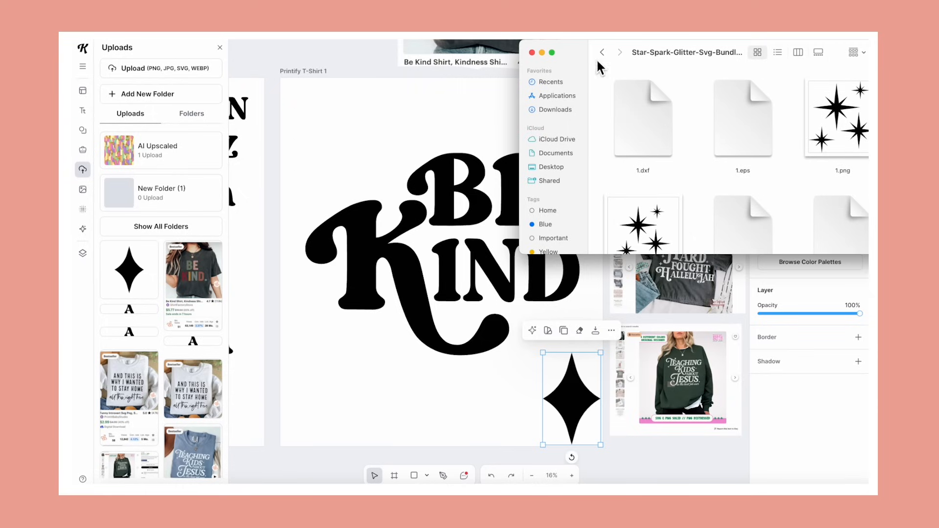
{"action": "left_click", "coordinate": [532, 53]}
{"action": "left_click", "coordinate": [586, 384]}
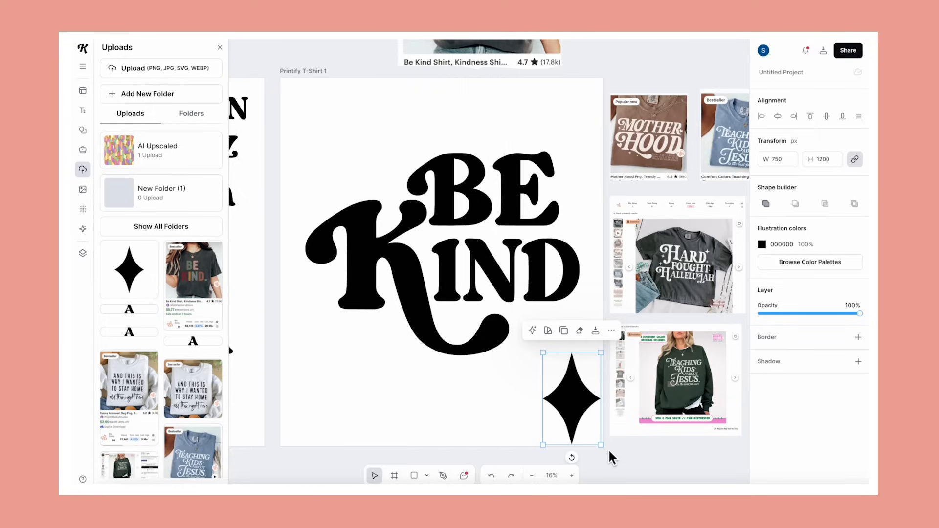
{"action": "left_click_drag", "start_coordinate": [601, 446], "coordinate": [348, 156]}
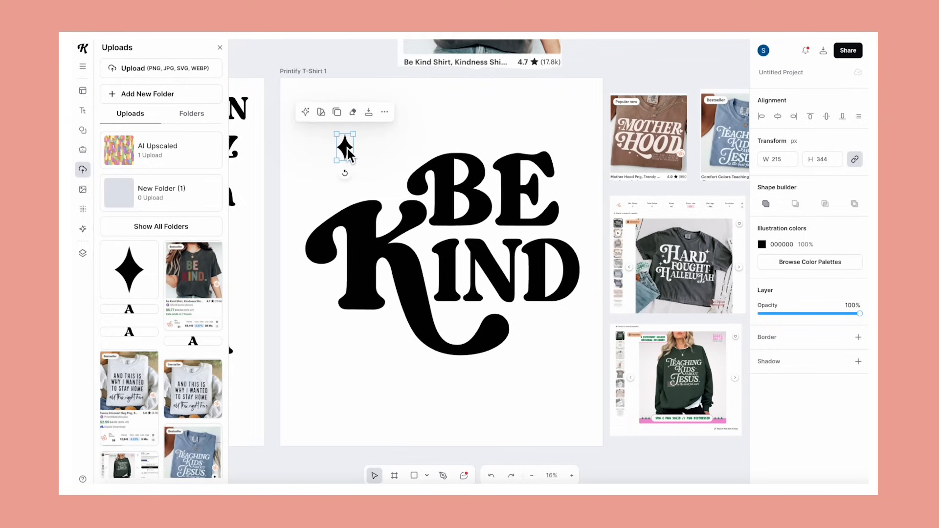
{"action": "key", "text": "ctrl+v"}
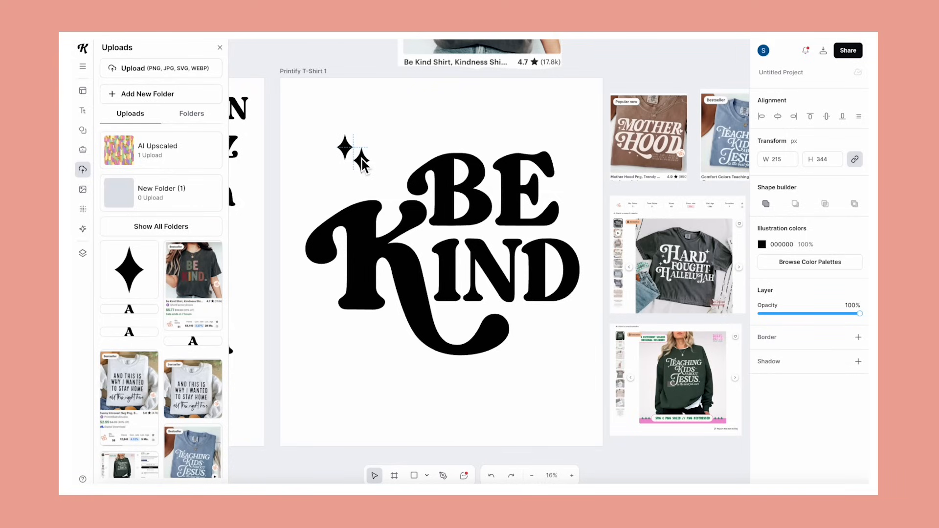
{"action": "left_click_drag", "start_coordinate": [361, 157], "coordinate": [361, 157]}
Examine how small stars are placed around the lettering on the Mother Hood, Hard Fought Hallelujah and Teaching Kids About Jesus shirts.
{"action": "scroll", "coordinate": [634, 119], "scroll_direction": "up", "scroll_amount": 10}
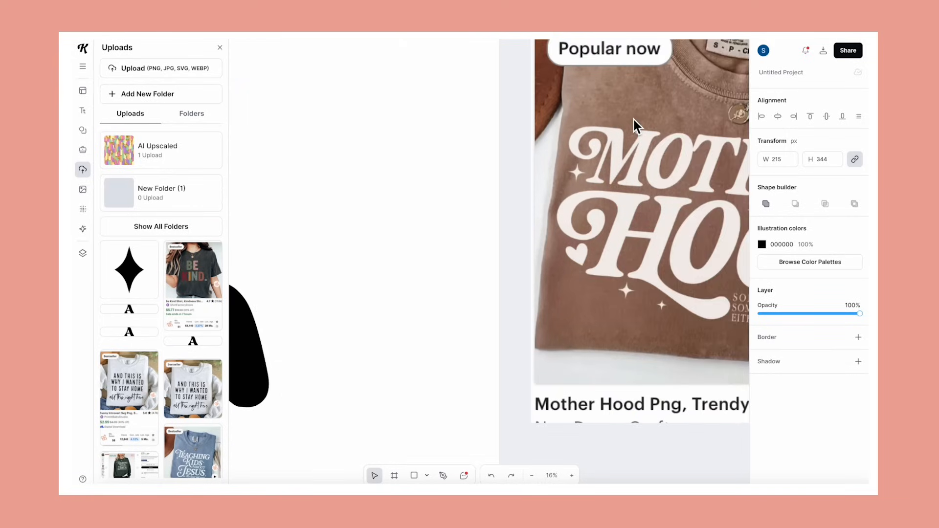
{"action": "scroll", "coordinate": [634, 120], "scroll_direction": "right", "scroll_amount": 4}
{"action": "scroll", "coordinate": [633, 119], "scroll_direction": "right", "scroll_amount": 10}
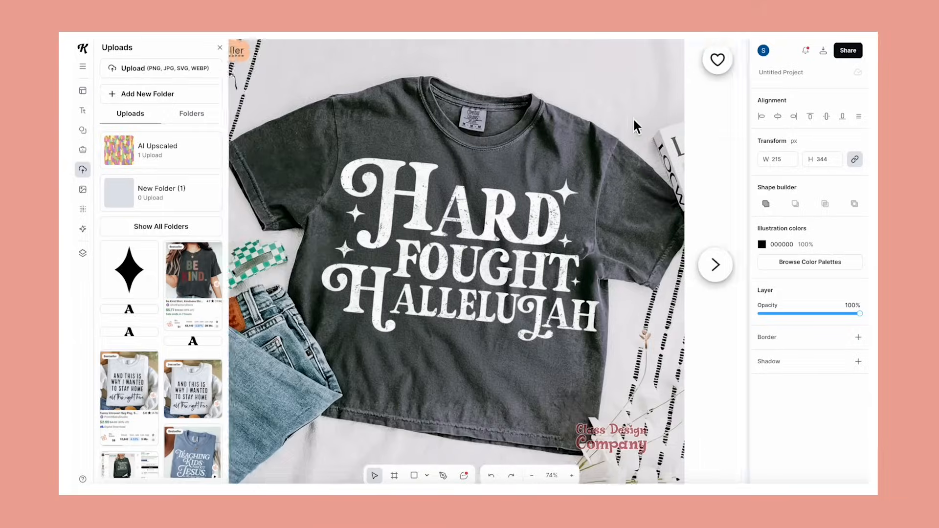
{"action": "scroll", "coordinate": [634, 119], "scroll_direction": "down", "scroll_amount": 8}
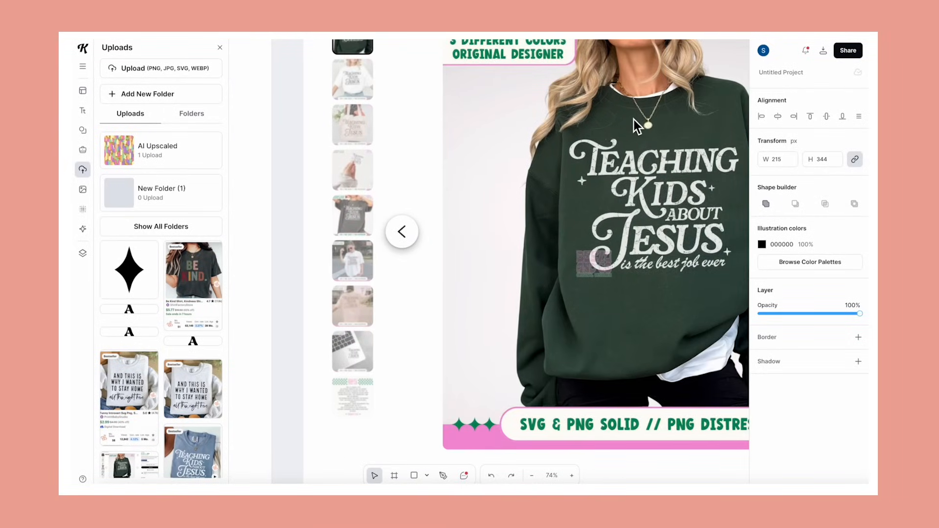
{"action": "scroll", "coordinate": [633, 119], "scroll_direction": "down", "scroll_amount": 10}
{"action": "scroll", "coordinate": [634, 120], "scroll_direction": "up", "scroll_amount": 5}
{"action": "scroll", "coordinate": [634, 120], "scroll_direction": "down", "scroll_amount": 3}
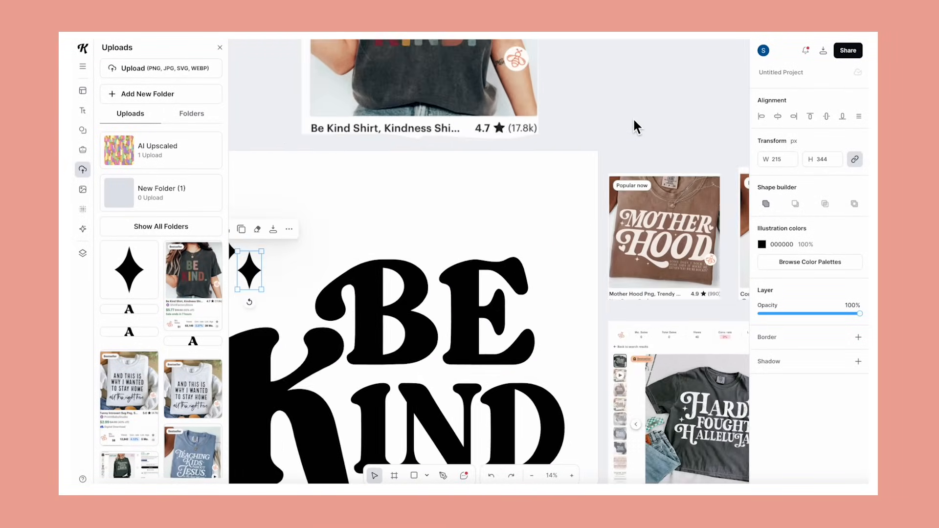
{"action": "scroll", "coordinate": [633, 117], "scroll_direction": "down", "scroll_amount": 3}
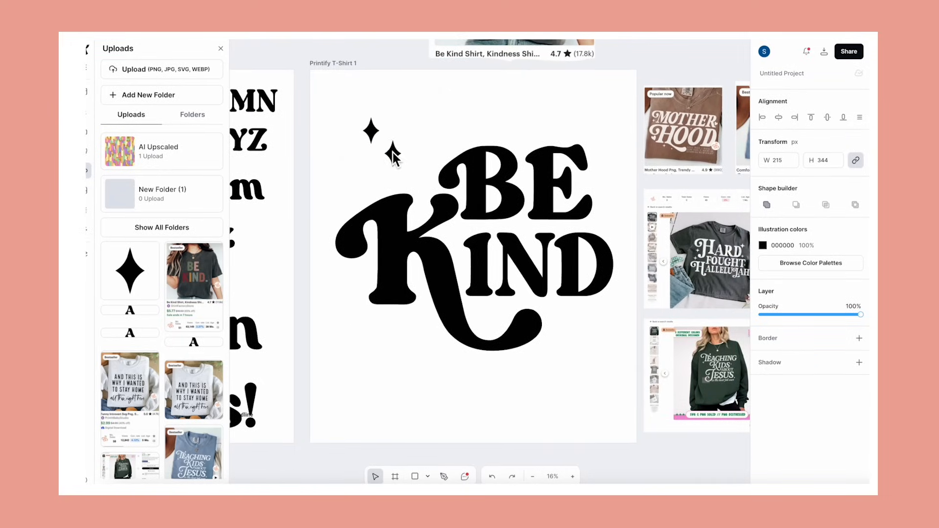
Paste a third star, place it just above the K's upper-left curl, and move the second star beside the top of the B.
{"action": "left_click_drag", "start_coordinate": [390, 147], "coordinate": [387, 148]}
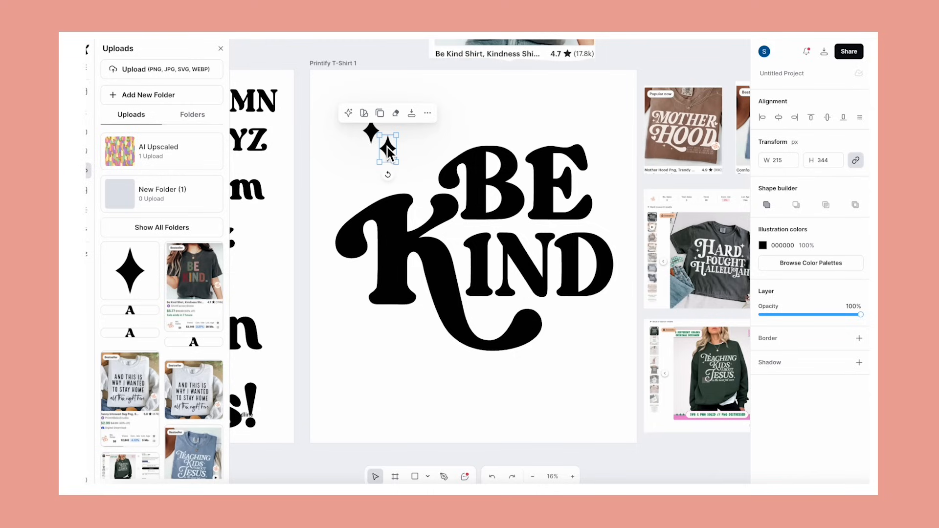
{"action": "key", "text": "ctrl+v"}
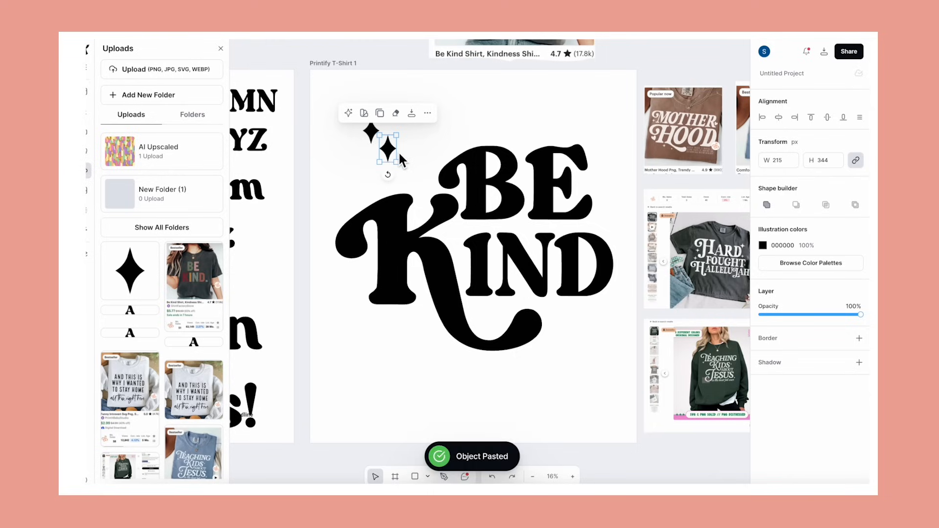
{"action": "left_click_drag", "start_coordinate": [391, 155], "coordinate": [371, 167]}
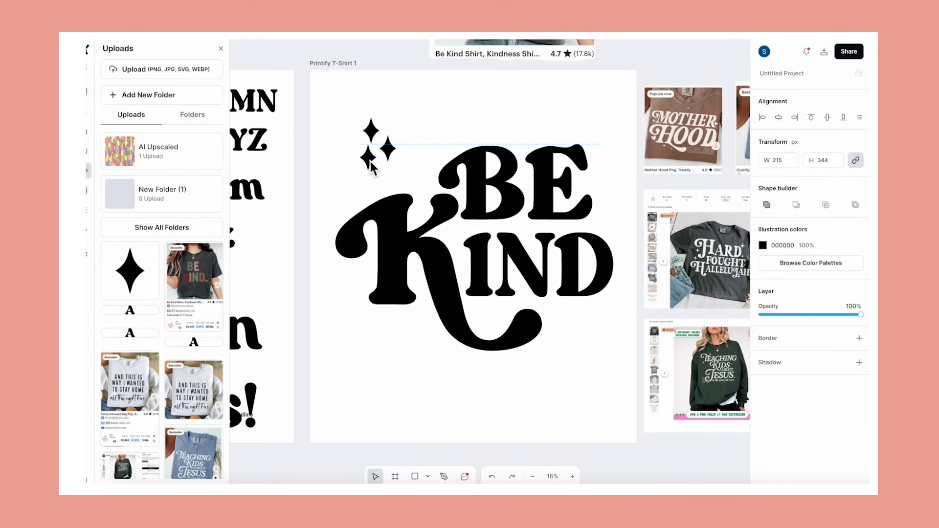
{"action": "left_click_drag", "start_coordinate": [371, 169], "coordinate": [343, 199]}
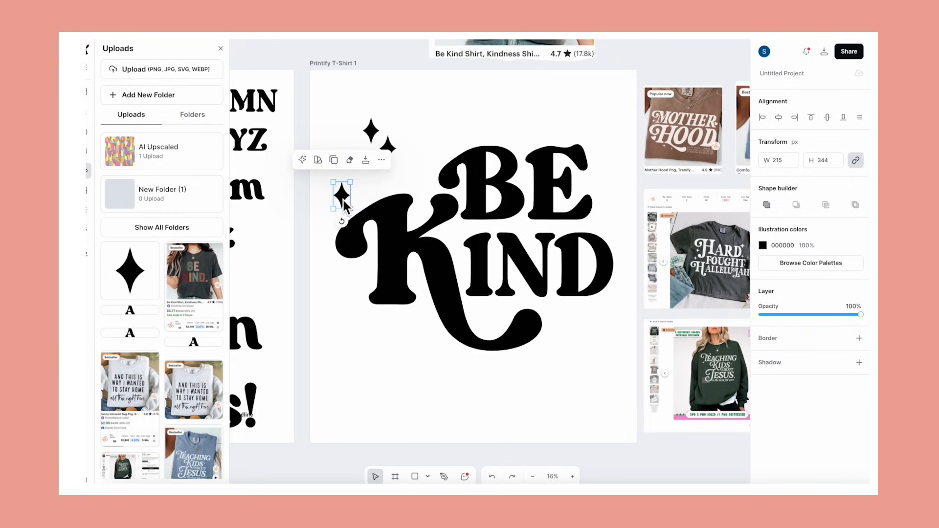
{"action": "left_click", "coordinate": [389, 150]}
{"action": "left_click_drag", "start_coordinate": [389, 151], "coordinate": [431, 145]}
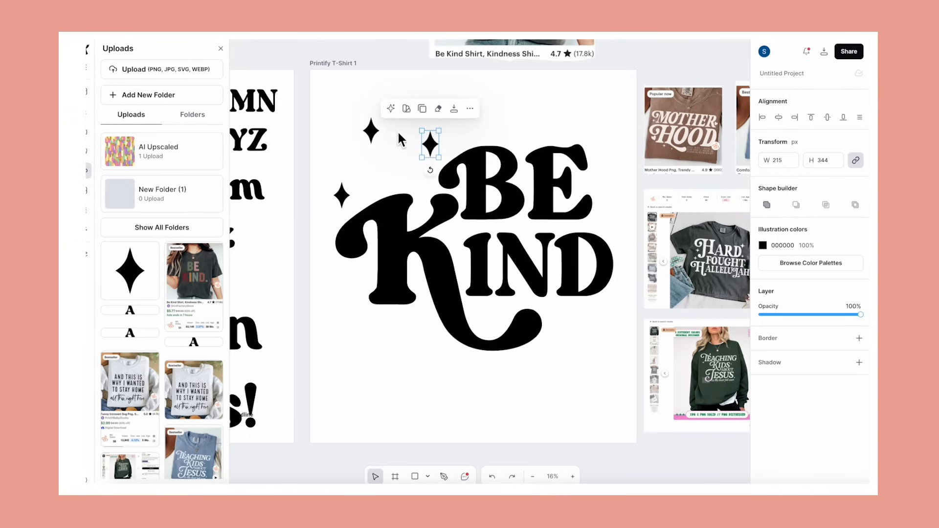
{"action": "left_click", "coordinate": [373, 132]}
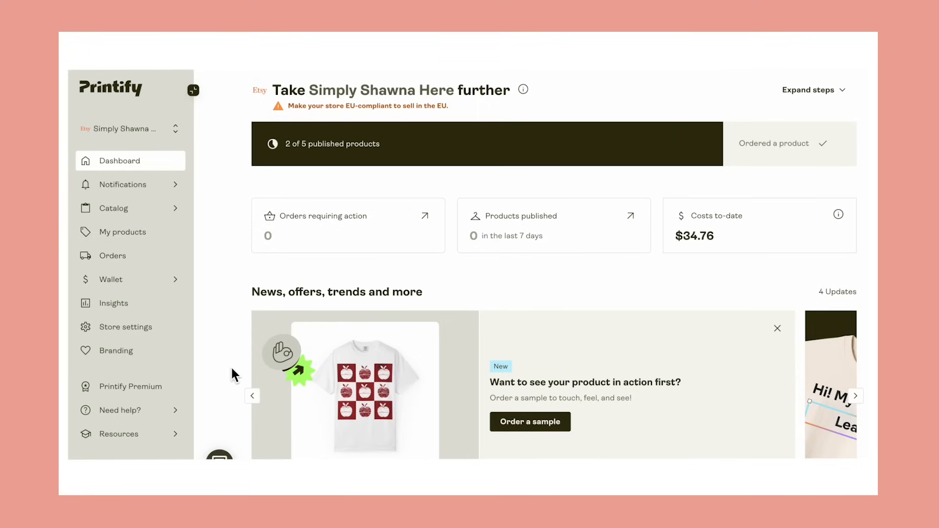
In Printify, open the women's T-shirt catalog and choose the Comfort Colors 1717 Unisex Garment-Dyed T-shirt.
{"action": "left_click", "coordinate": [122, 213]}
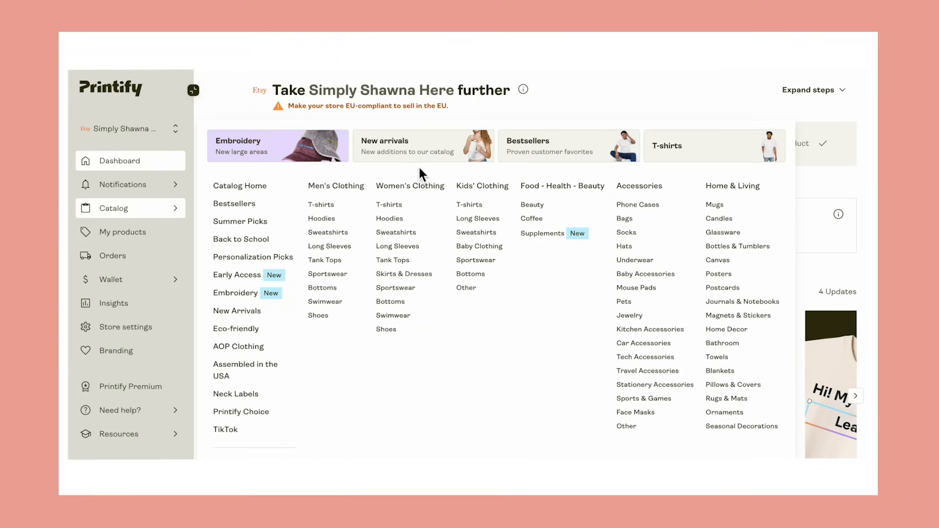
{"action": "left_click", "coordinate": [390, 205]}
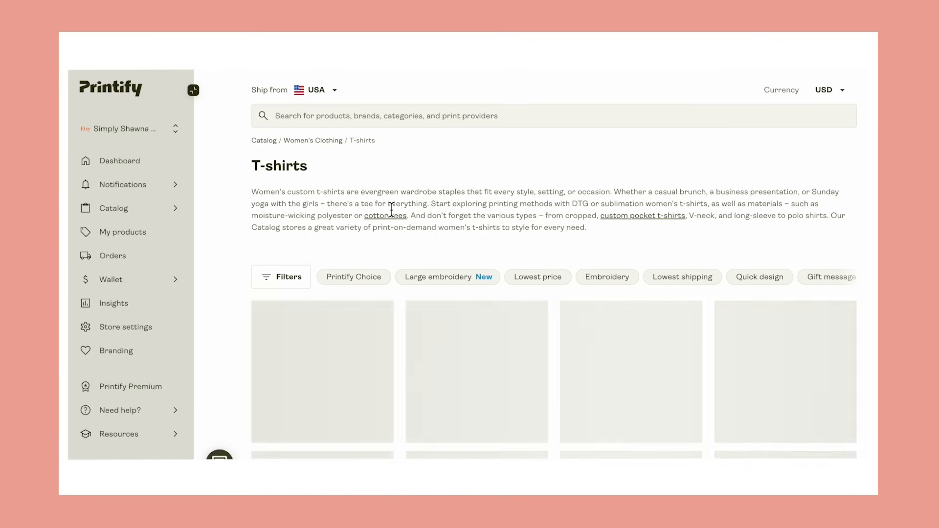
{"action": "scroll", "coordinate": [404, 239], "scroll_direction": "down", "scroll_amount": 2}
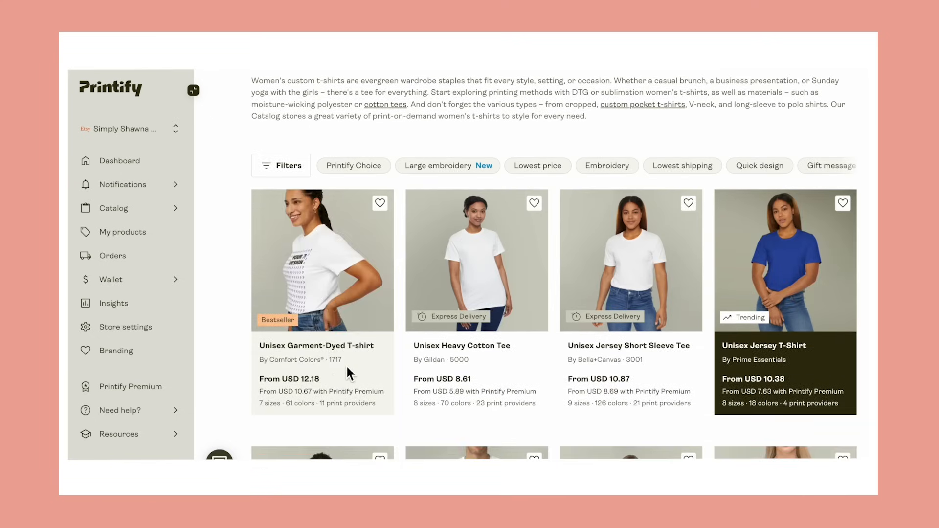
{"action": "left_click", "coordinate": [259, 345]}
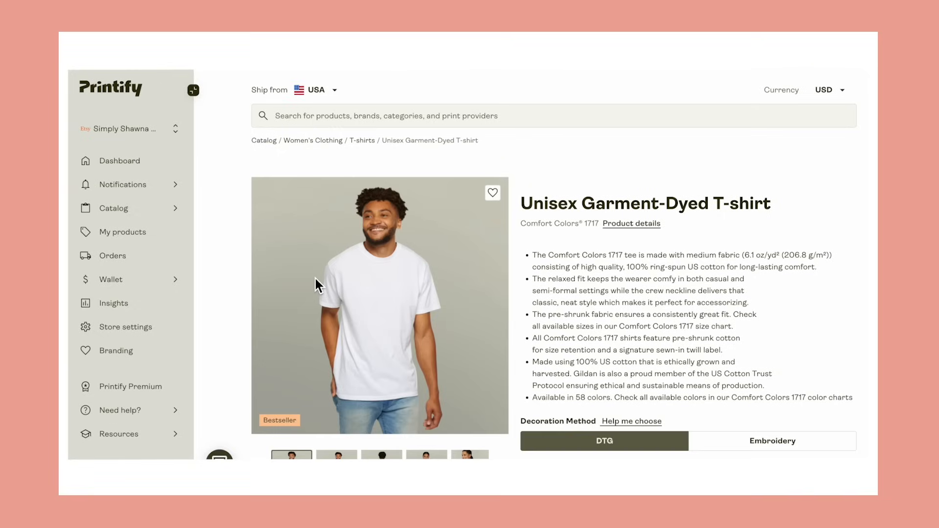
{"action": "scroll", "coordinate": [315, 276], "scroll_direction": "down", "scroll_amount": 6}
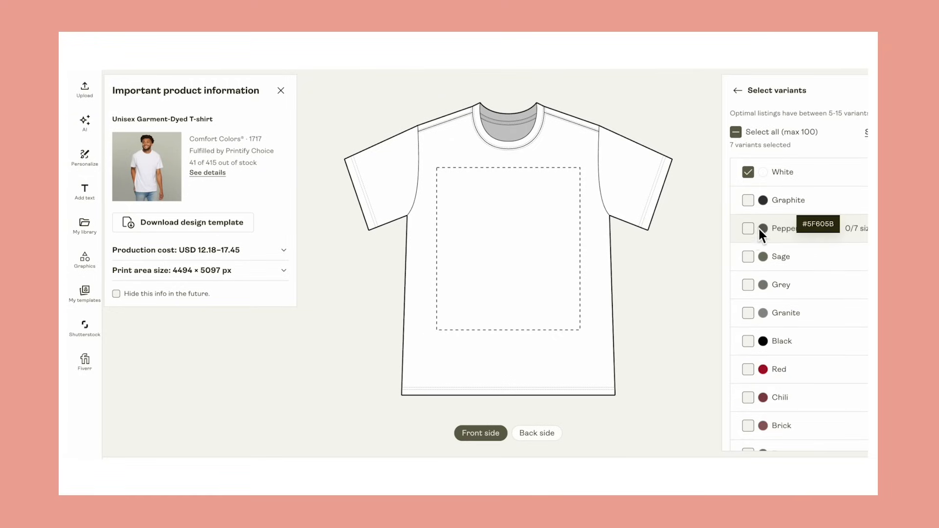
Add Pepper, Butter, Violet and Espresso to the shirt's selected color variants.
{"action": "left_click", "coordinate": [749, 230]}
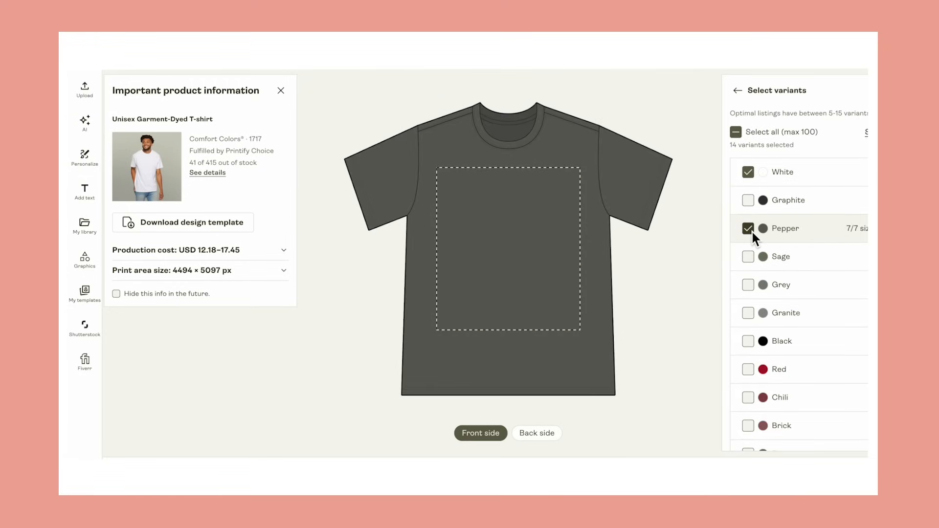
{"action": "scroll", "coordinate": [751, 230], "scroll_direction": "down", "scroll_amount": 7}
{"action": "left_click", "coordinate": [748, 243]}
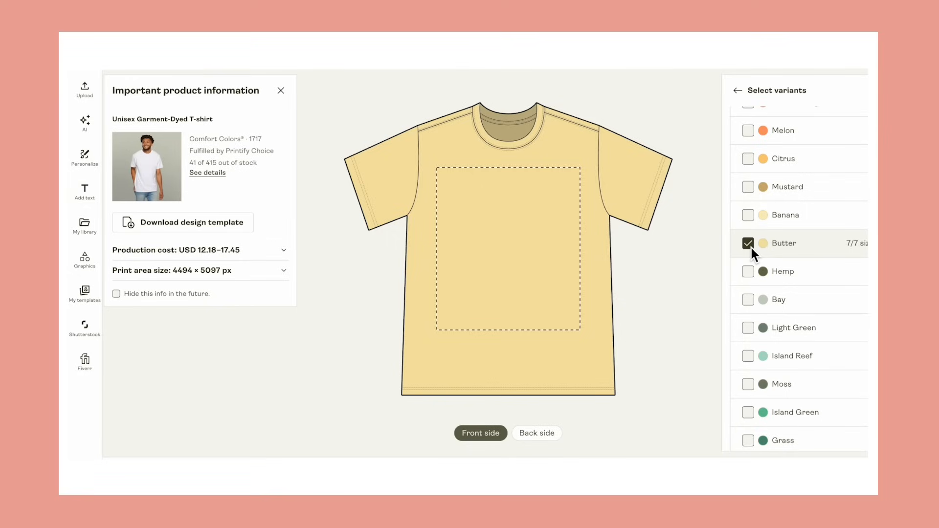
{"action": "scroll", "coordinate": [751, 249], "scroll_direction": "down", "scroll_amount": 4}
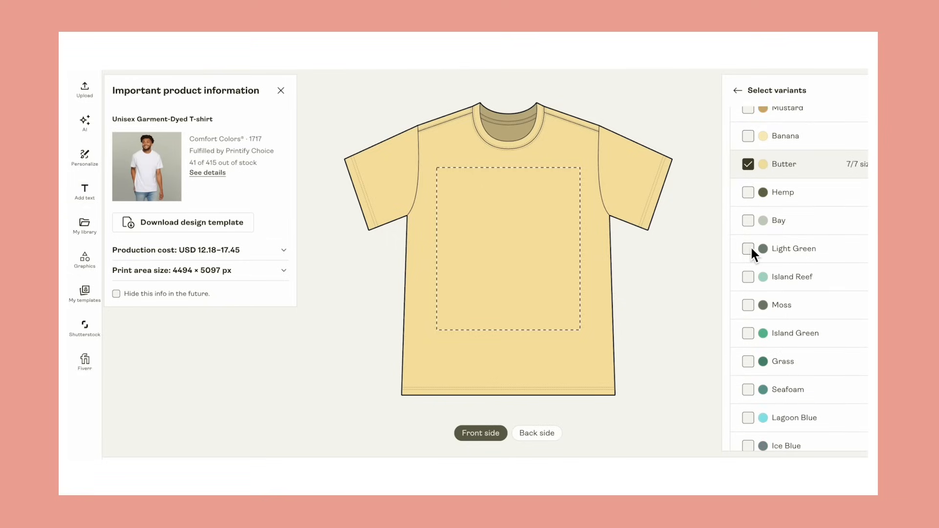
{"action": "scroll", "coordinate": [750, 245], "scroll_direction": "up", "scroll_amount": 10}
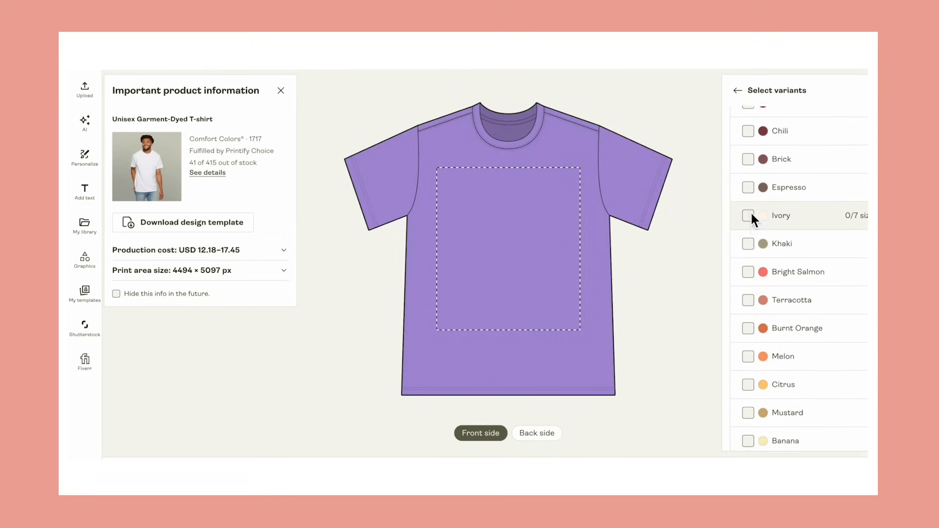
{"action": "left_click", "coordinate": [748, 188]}
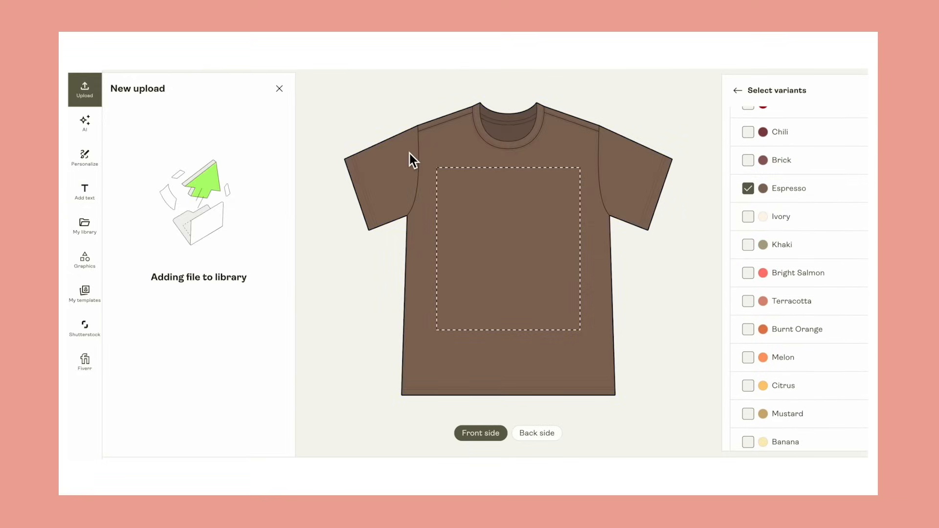
Enlarge the white "Be Kind" artwork slightly beyond the front print area and position the lettering high on the chest.
{"action": "left_click_drag", "start_coordinate": [582, 171], "coordinate": [590, 160]}
{"action": "left_click_drag", "start_coordinate": [441, 330], "coordinate": [427, 338]}
{"action": "left_click_drag", "start_coordinate": [493, 264], "coordinate": [504, 246]}
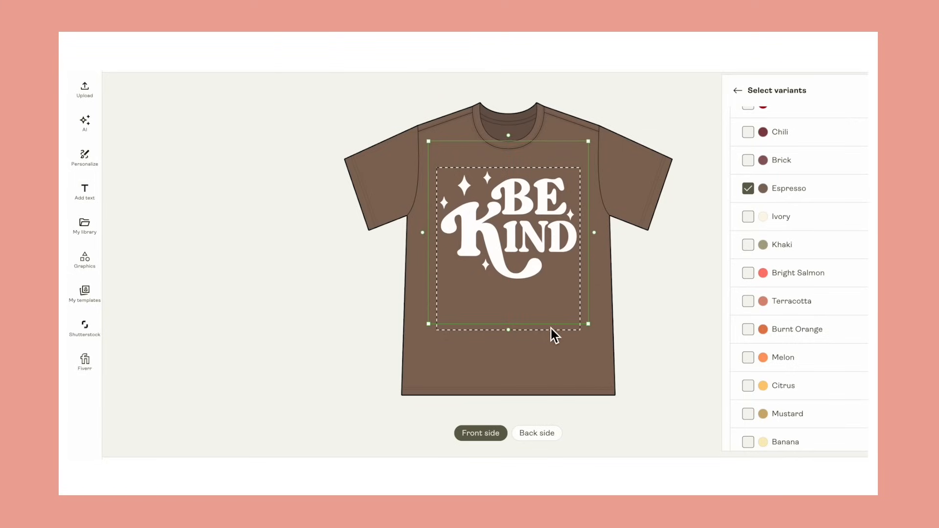
{"action": "left_click", "coordinate": [558, 367]}
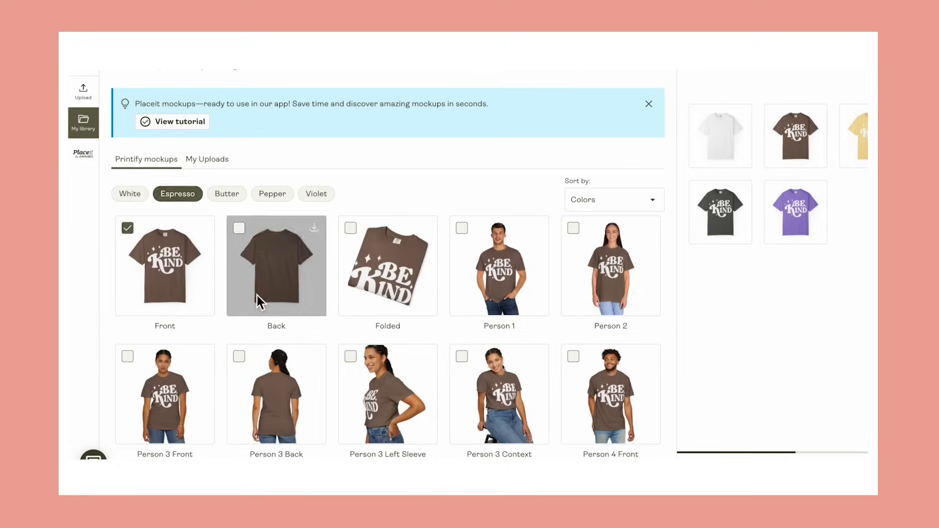
Review the shirt mockups in Espresso, Butter, Pepper and Violet.
{"action": "scroll", "coordinate": [257, 296], "scroll_direction": "down", "scroll_amount": 3}
{"action": "scroll", "coordinate": [257, 295], "scroll_direction": "up", "scroll_amount": 2}
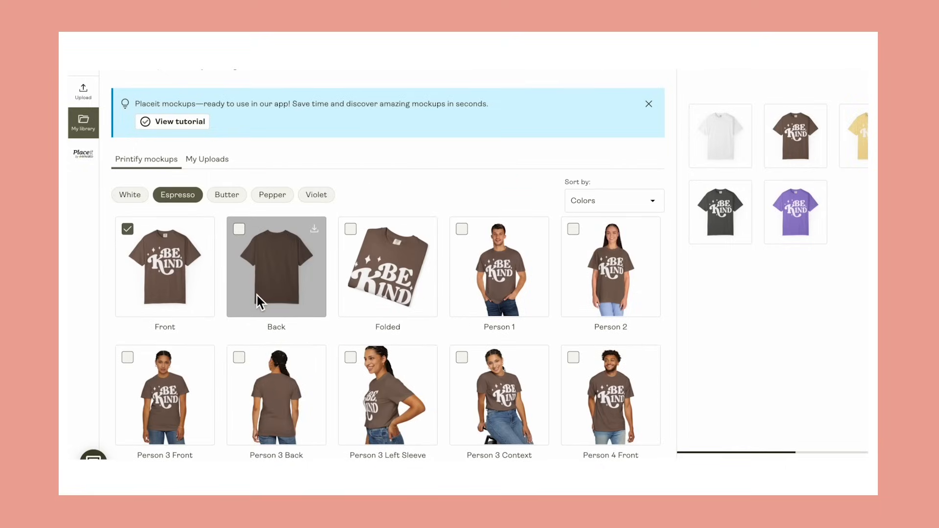
{"action": "left_click", "coordinate": [227, 198]}
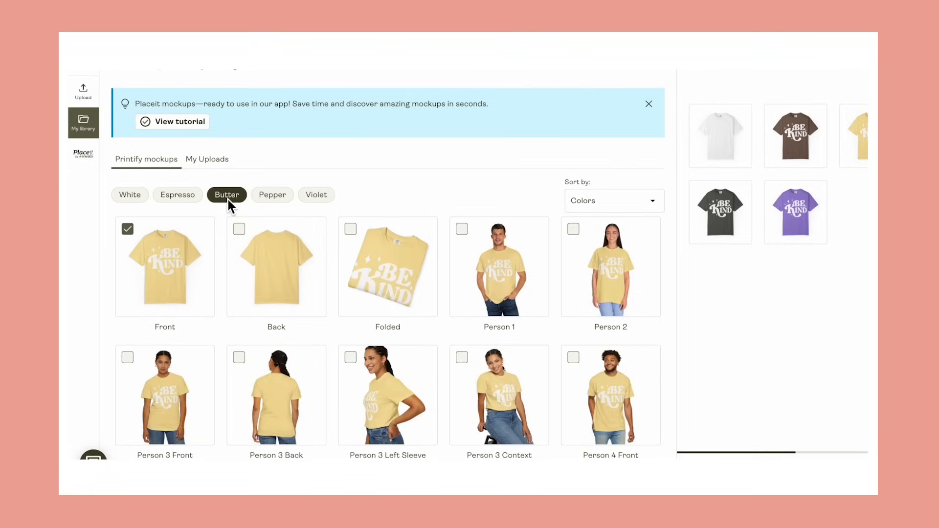
{"action": "left_click", "coordinate": [272, 195]}
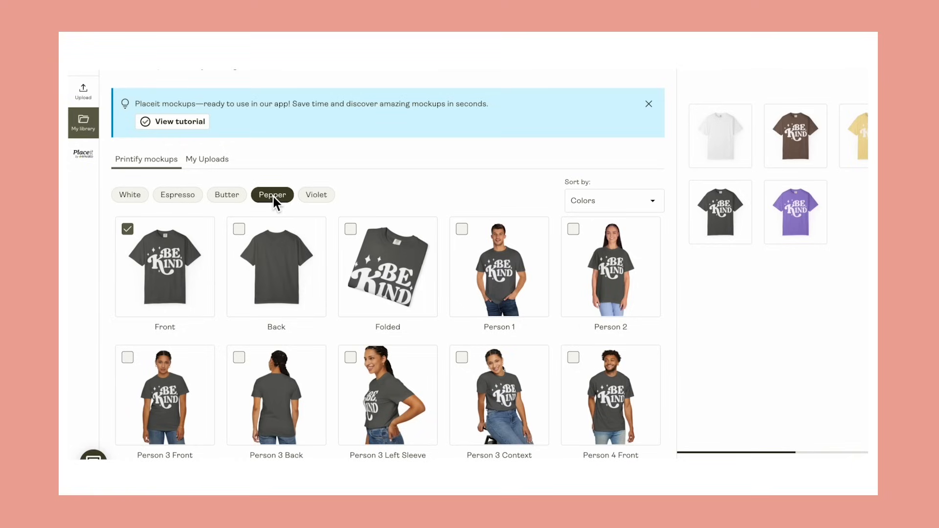
{"action": "left_click", "coordinate": [318, 196]}
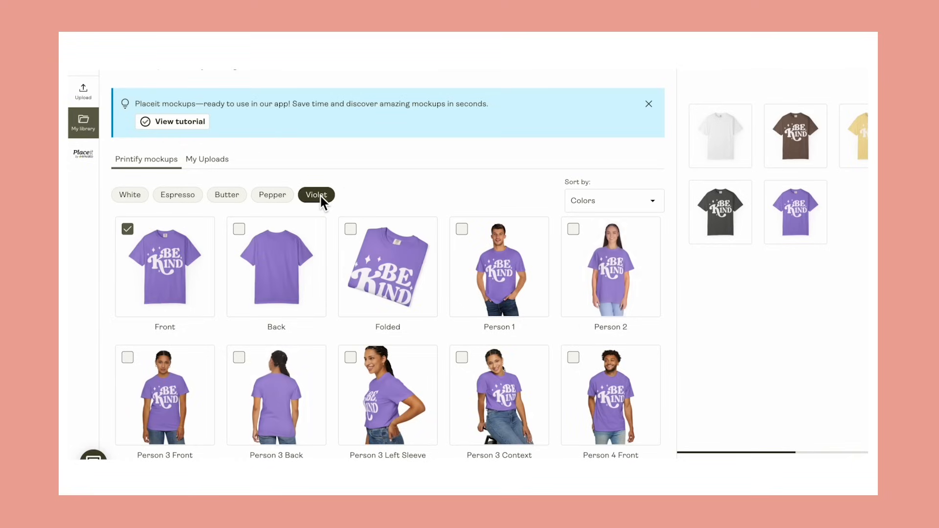